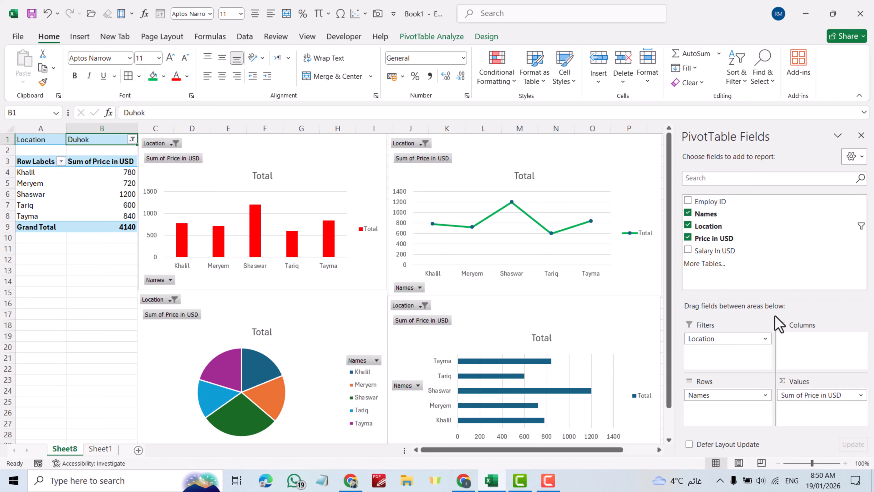
Step: Replace Names with Salary In USD in the pivot table's rows, and remove the salary field again
{"action": "left_click", "coordinate": [704, 397]}
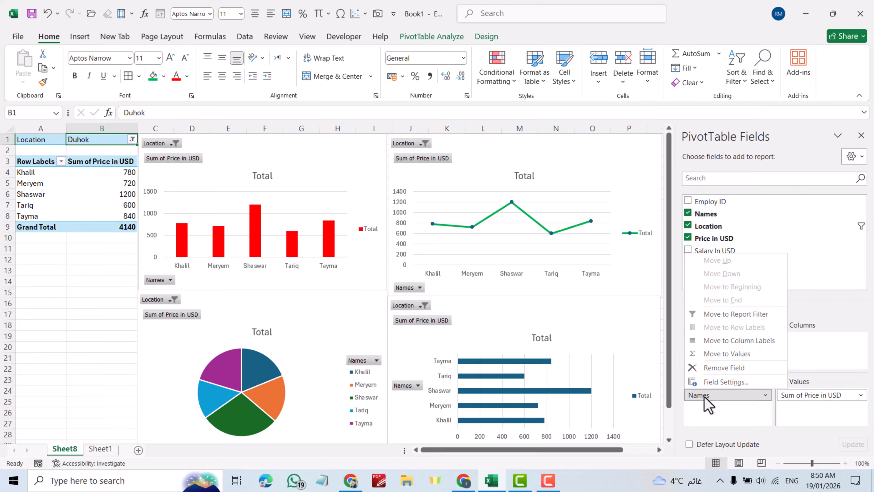
{"action": "left_click", "coordinate": [701, 372]}
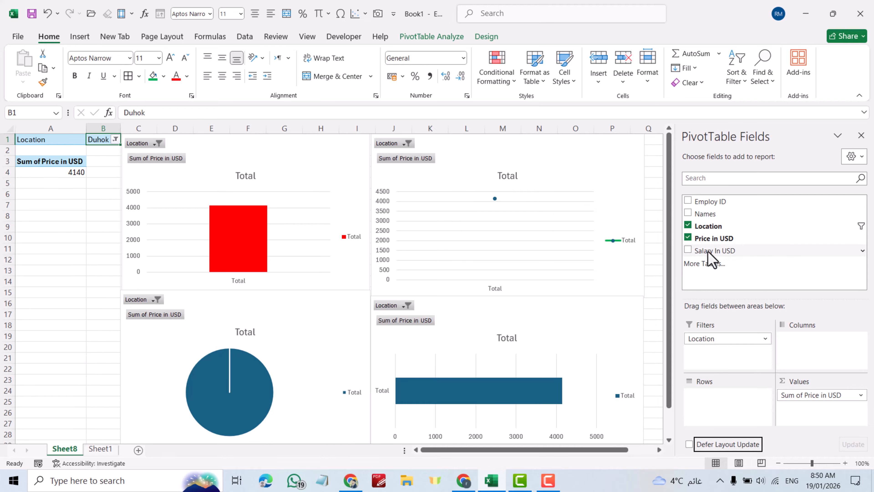
{"action": "left_click_drag", "start_coordinate": [708, 258], "coordinate": [726, 399]}
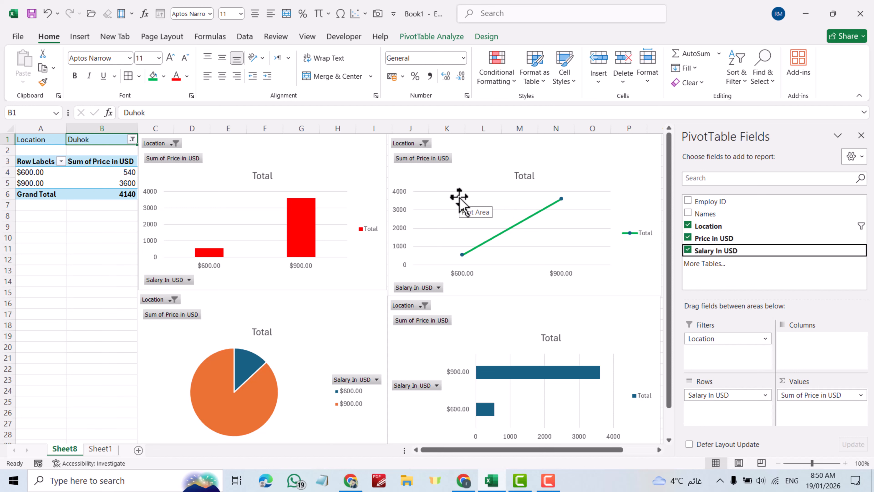
{"action": "left_click", "coordinate": [710, 397]}
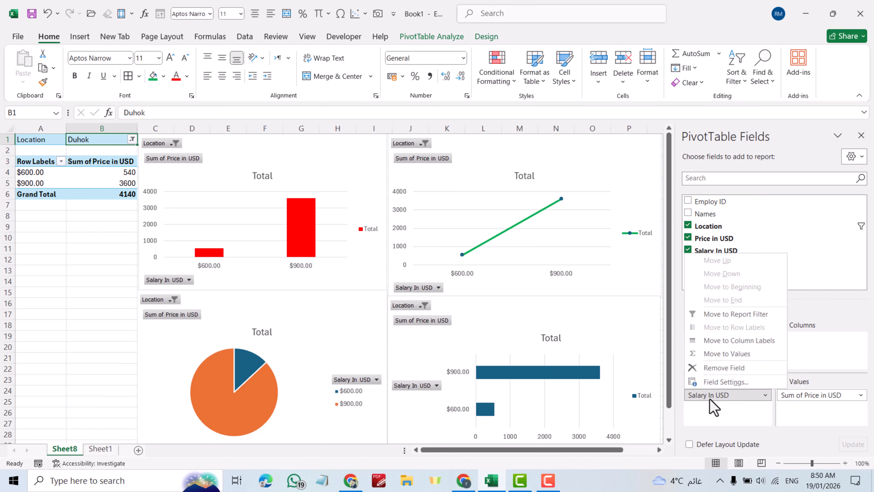
{"action": "left_click", "coordinate": [702, 366]}
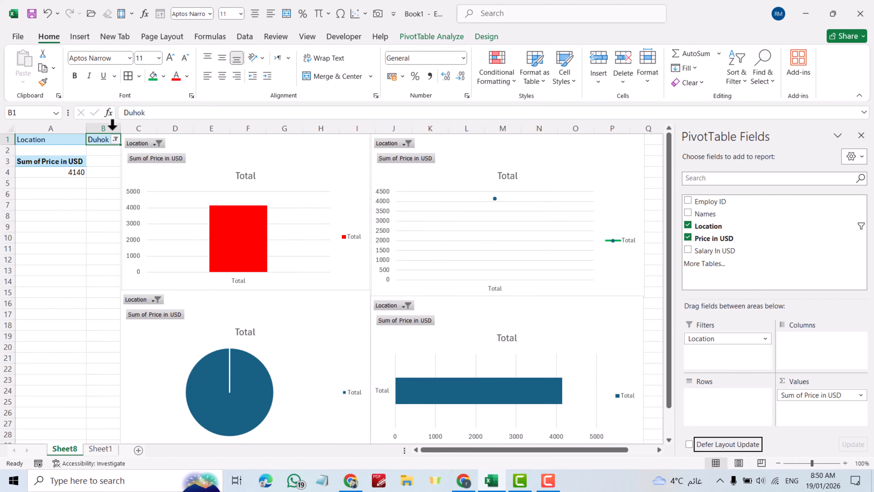
Step: Set the pivot table's Location filter to (All) and add the Employ ID field to its rows
{"action": "left_click", "coordinate": [116, 139]}
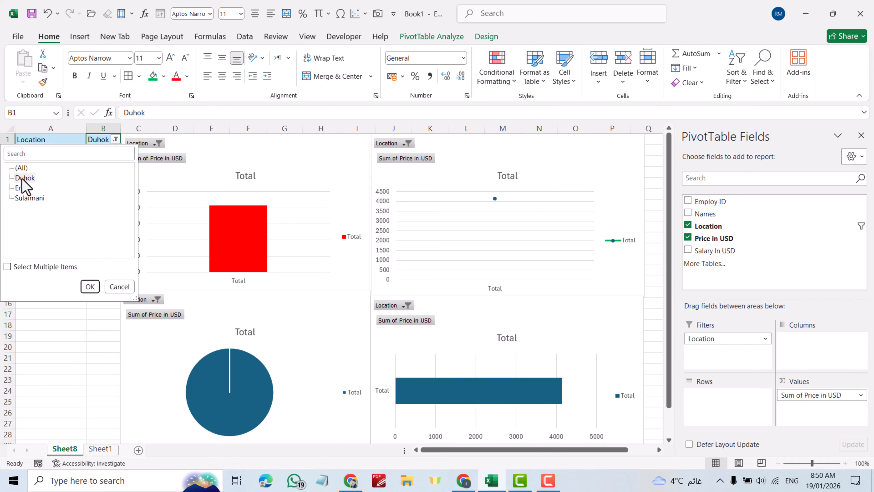
{"action": "left_click", "coordinate": [21, 168]}
{"action": "left_click", "coordinate": [90, 286]}
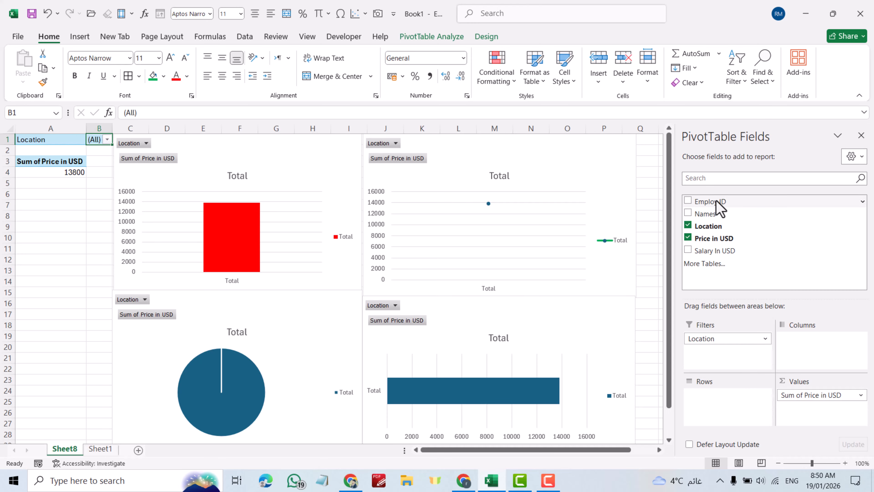
{"action": "left_click_drag", "start_coordinate": [716, 200], "coordinate": [747, 388]}
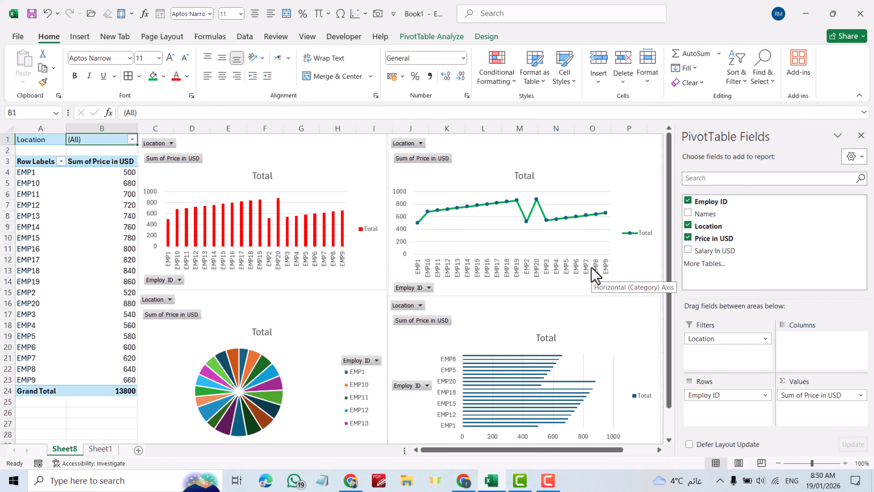
{"action": "mouse_move", "coordinate": [167, 227]}
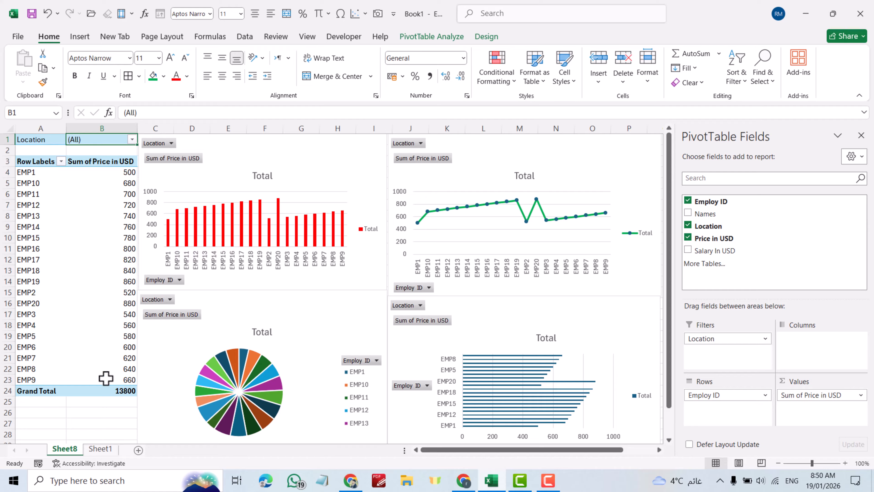
Step: Delete the worksheet Sheet8 with its pivot table and charts
{"action": "right_click", "coordinate": [65, 449]}
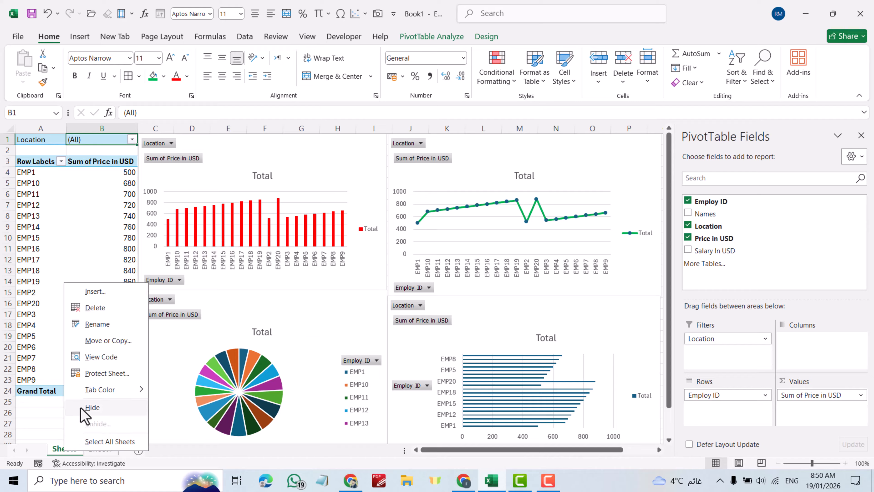
{"action": "left_click", "coordinate": [95, 307]}
{"action": "left_click", "coordinate": [418, 271]}
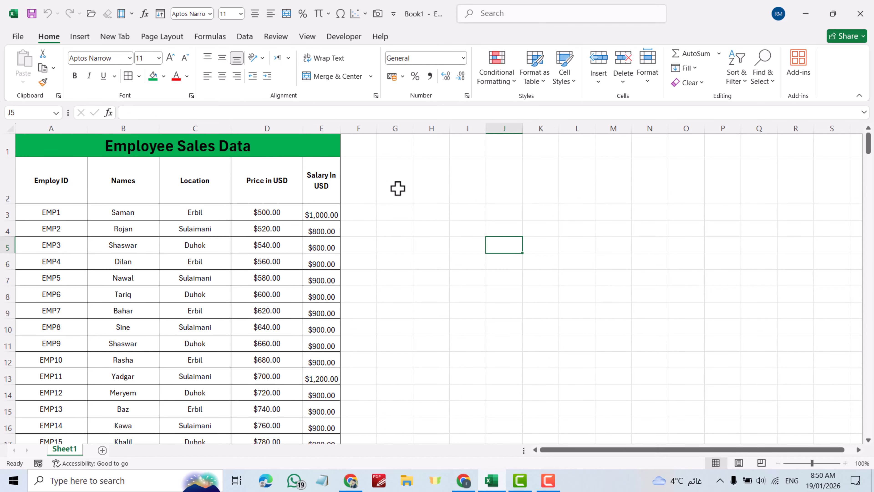
{"action": "scroll", "coordinate": [397, 188], "scroll_direction": "down", "scroll_amount": 4}
{"action": "scroll", "coordinate": [399, 190], "scroll_direction": "up", "scroll_amount": 4}
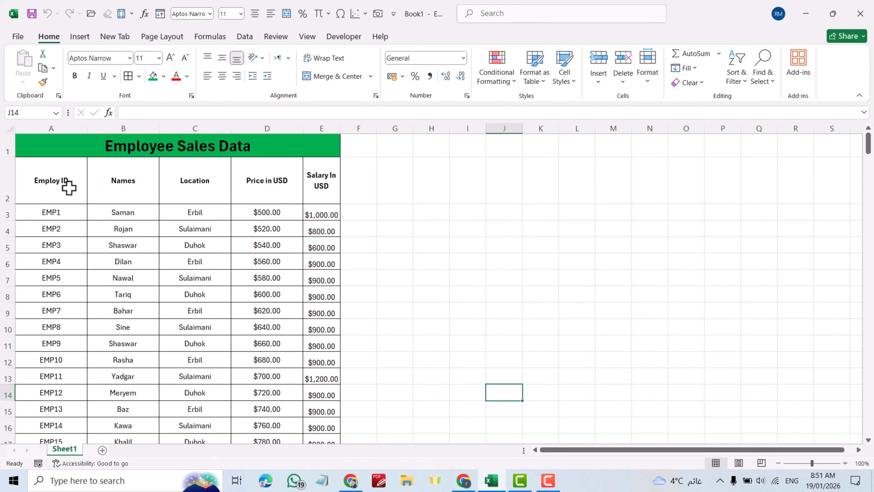
{"action": "left_click_drag", "start_coordinate": [41, 183], "coordinate": [321, 420]}
{"action": "scroll", "coordinate": [409, 335], "scroll_direction": "up", "scroll_amount": 2}
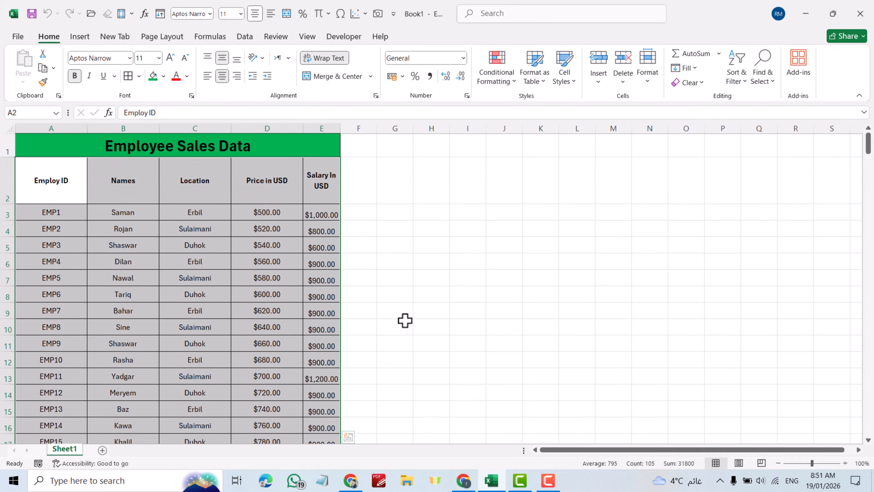
{"action": "left_click", "coordinate": [492, 279]}
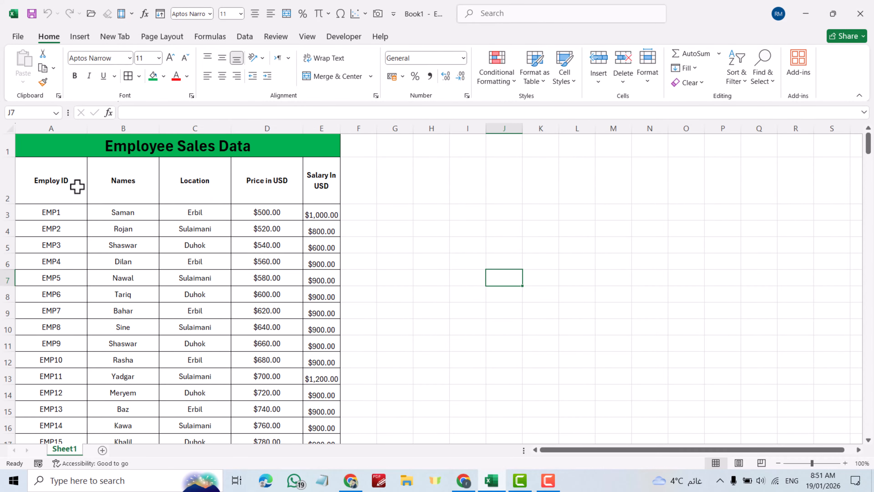
Step: Create a PivotChart from the employee sales data in A2:E22, including its header row, on a new worksheet
{"action": "left_click_drag", "start_coordinate": [41, 183], "coordinate": [323, 193]}
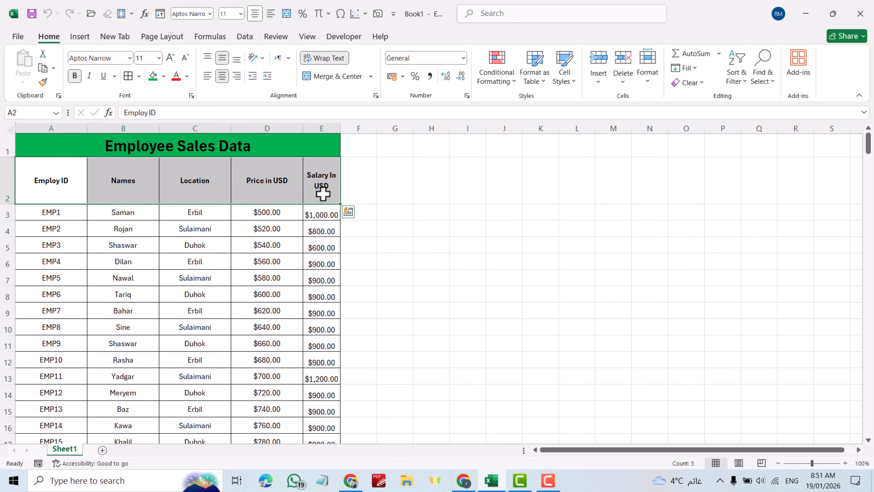
{"action": "key", "text": "ctrl+shift+Down"}
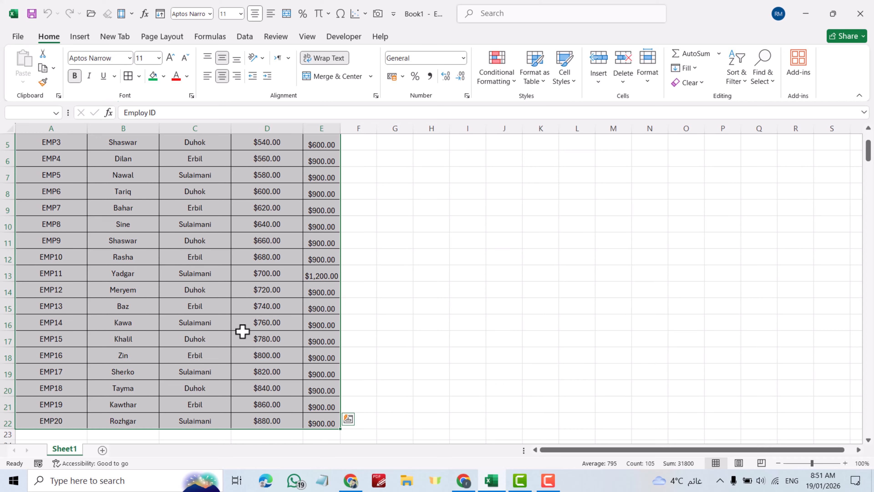
{"action": "scroll", "coordinate": [242, 331], "scroll_direction": "up", "scroll_amount": 2}
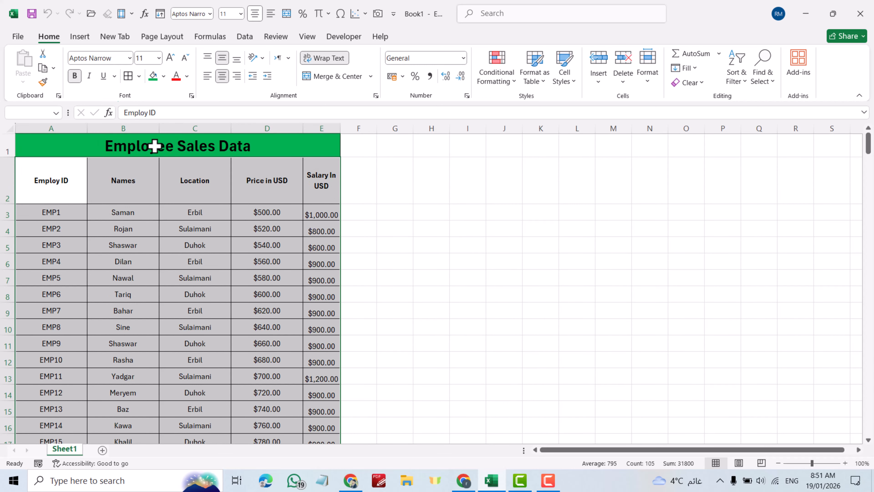
{"action": "left_click", "coordinate": [80, 36]}
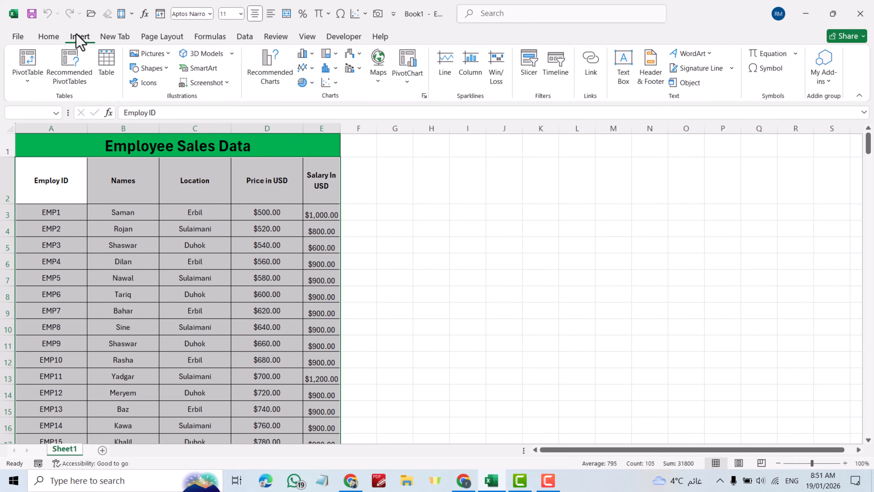
{"action": "left_click", "coordinate": [402, 81]}
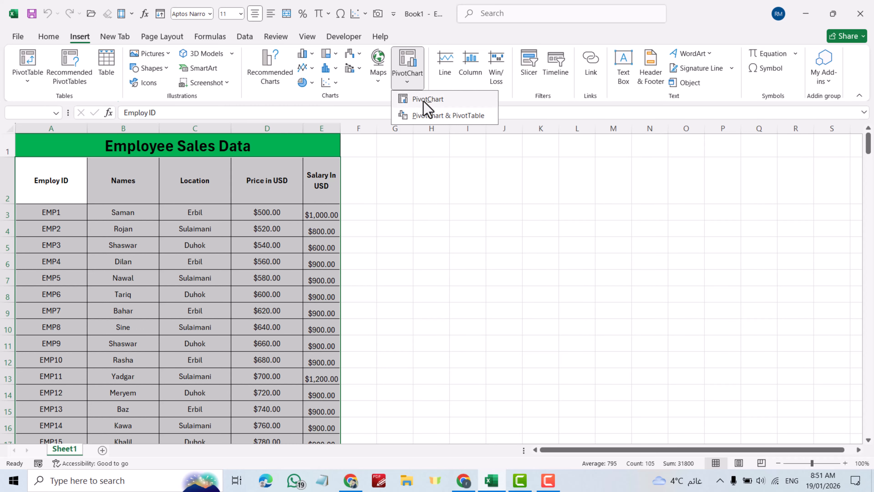
{"action": "left_click", "coordinate": [421, 100]}
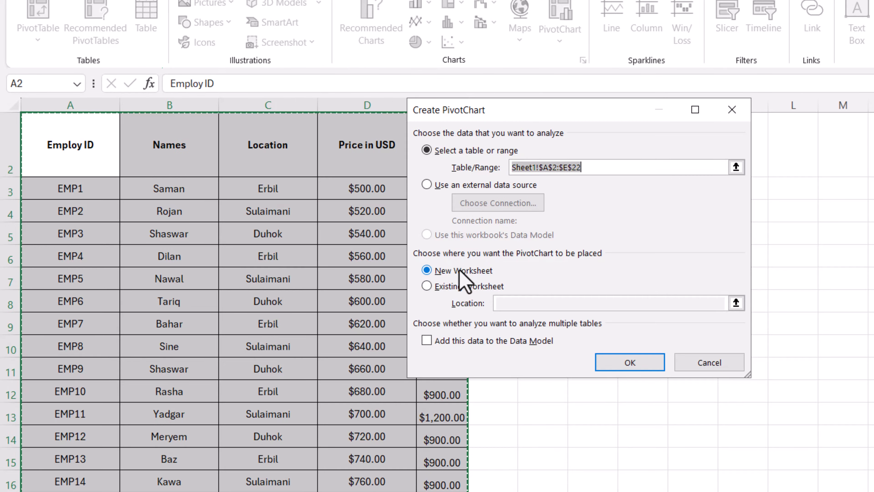
{"action": "left_click", "coordinate": [640, 371]}
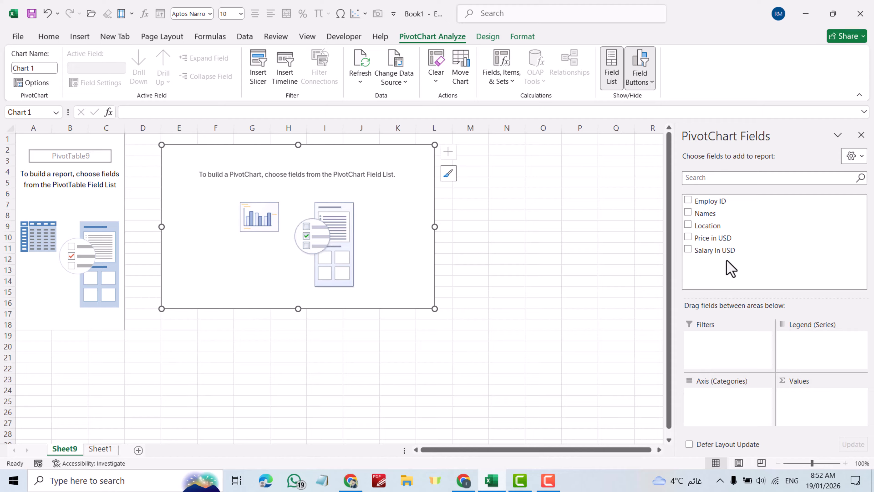
Step: Assign Location to the PivotChart's filters, Names to its axis categories and Price in USD to its values
{"action": "left_click_drag", "start_coordinate": [722, 226], "coordinate": [725, 361]}
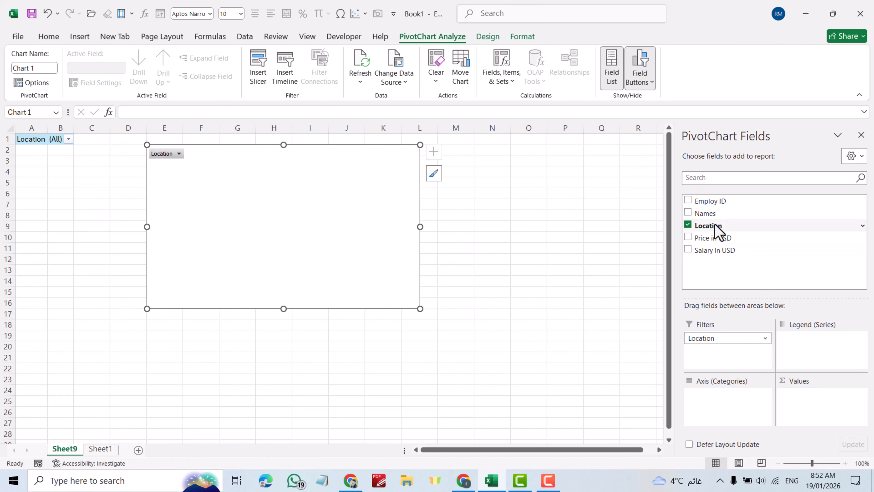
{"action": "left_click_drag", "start_coordinate": [709, 217], "coordinate": [736, 402]}
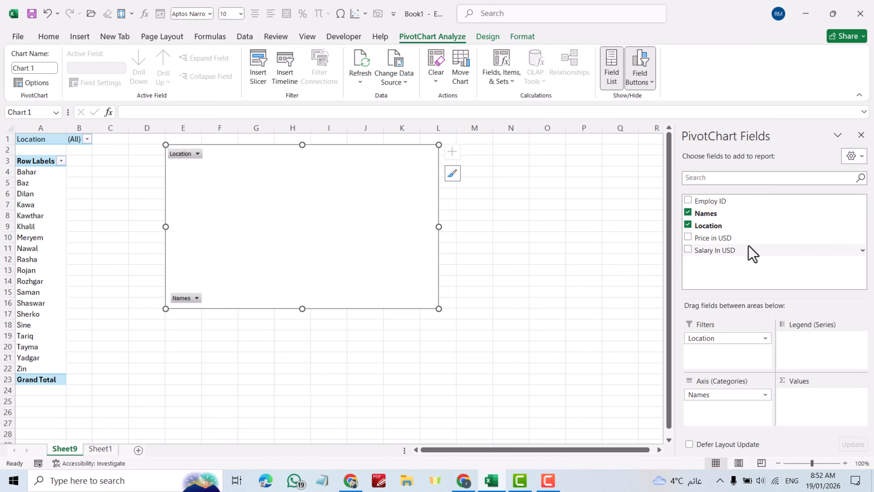
{"action": "mouse_move", "coordinate": [714, 246]}
{"action": "left_mouse_down"}
{"action": "mouse_move", "coordinate": [790, 297]}
{"action": "mouse_move", "coordinate": [833, 417]}
{"action": "mouse_move", "coordinate": [829, 406]}
{"action": "left_mouse_up"}
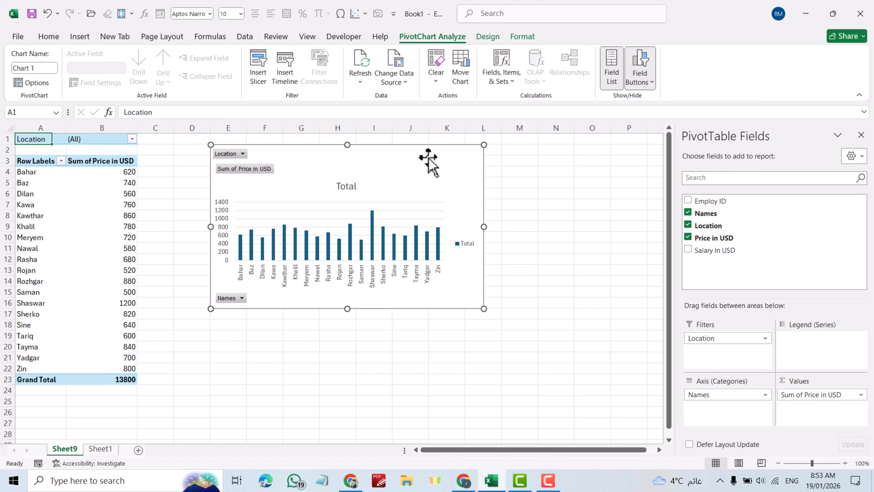
Step: Delete the pivot chart from the new worksheet, keeping the pivot table
{"action": "key", "text": "Delete"}
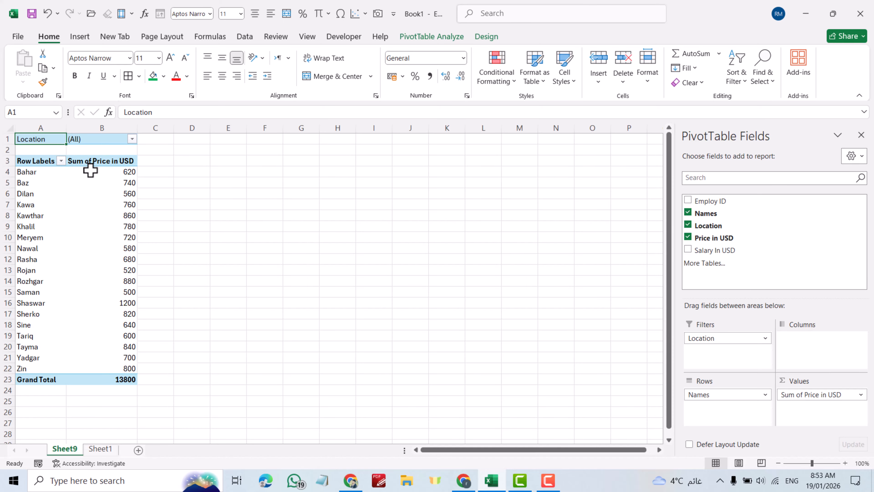
{"action": "mouse_move", "coordinate": [90, 170]}
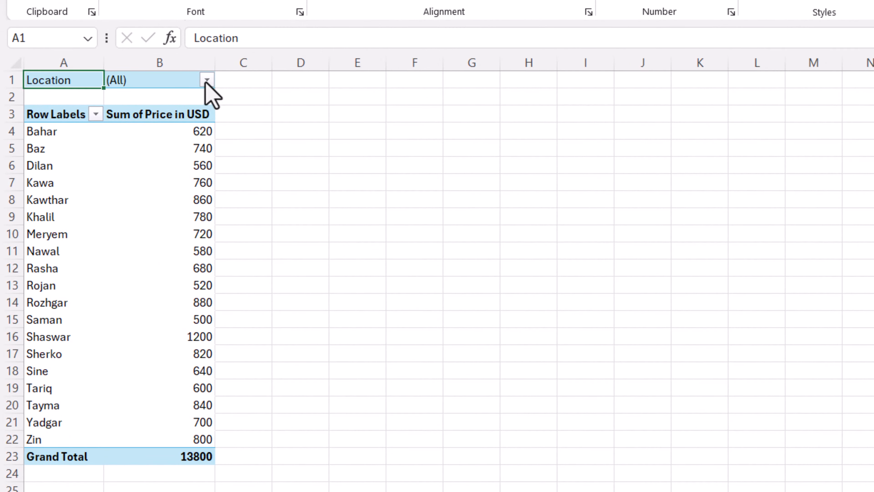
Step: Filter the pivot table by Location to show only Duhok
{"action": "left_click", "coordinate": [207, 80]}
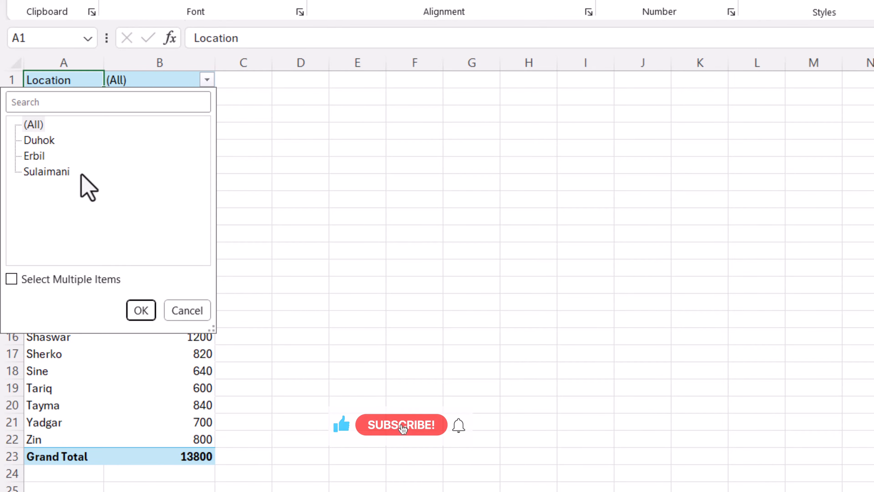
{"action": "left_click", "coordinate": [35, 140]}
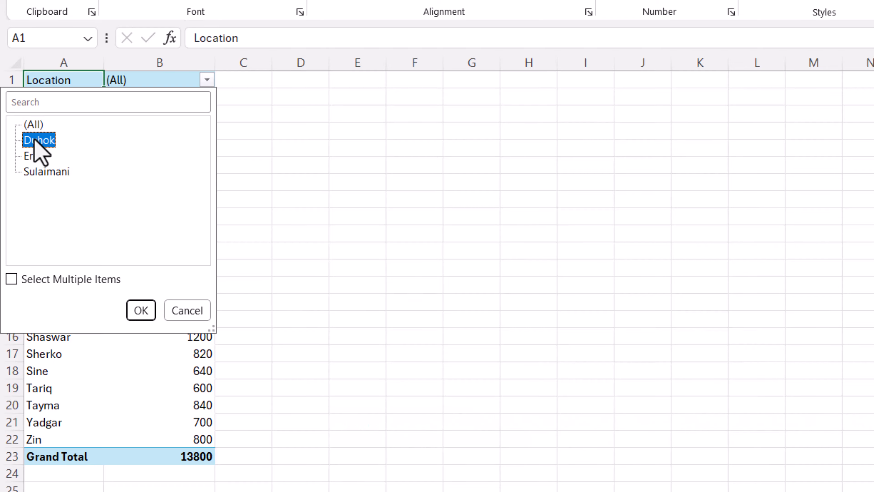
{"action": "left_click", "coordinate": [141, 310]}
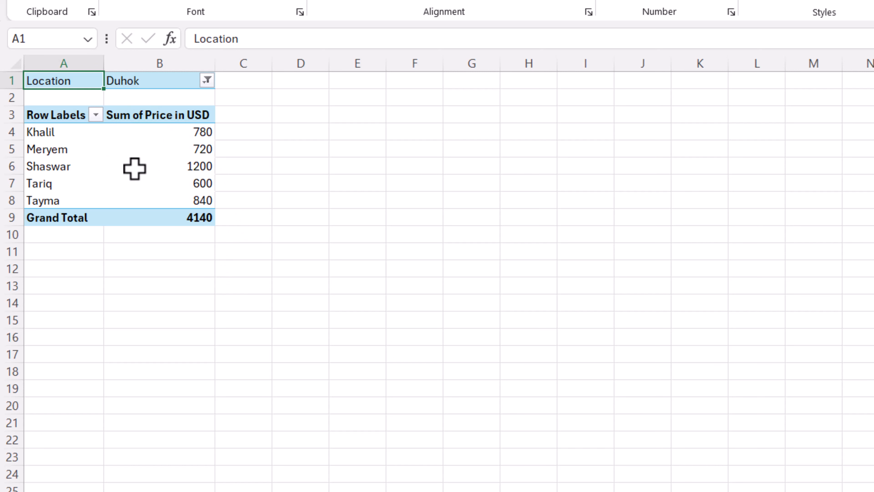
Step: Switch the pivot table's Location filter to Sulaimani
{"action": "left_click", "coordinate": [207, 80]}
{"action": "left_click", "coordinate": [44, 174]}
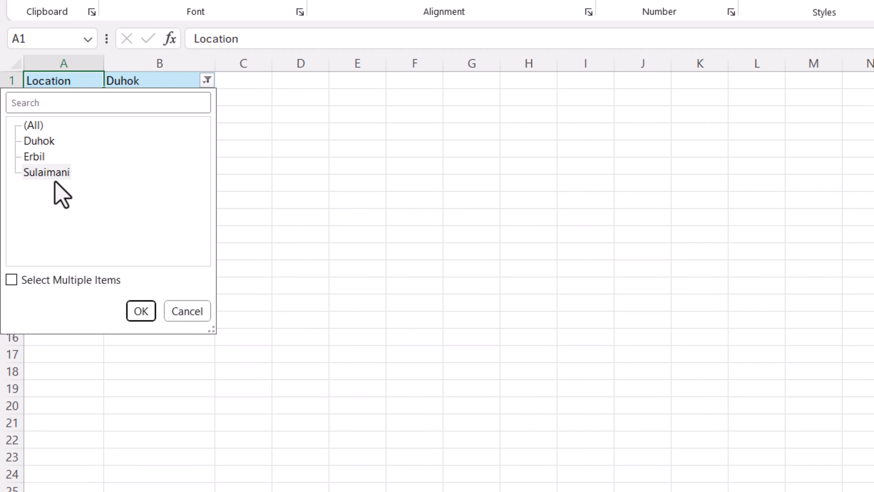
{"action": "left_click", "coordinate": [146, 309]}
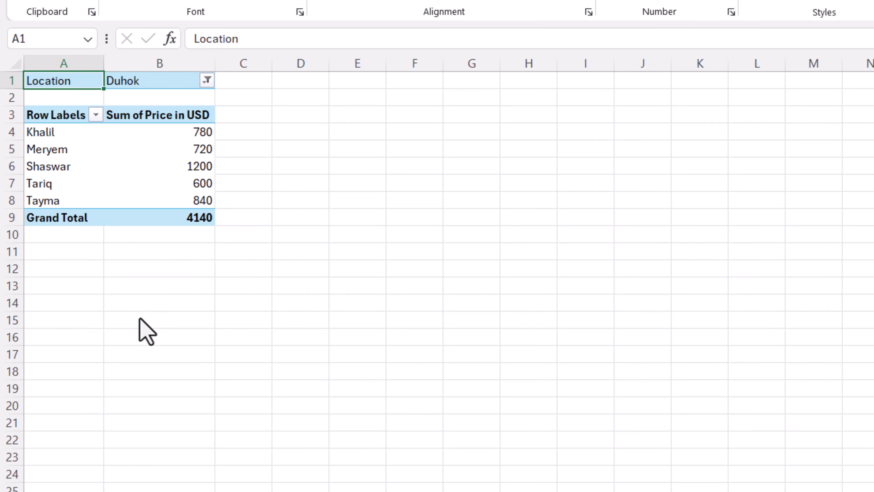
Step: Reset the pivot table's Location filter to (All)
{"action": "left_click", "coordinate": [207, 81]}
{"action": "left_click", "coordinate": [32, 127]}
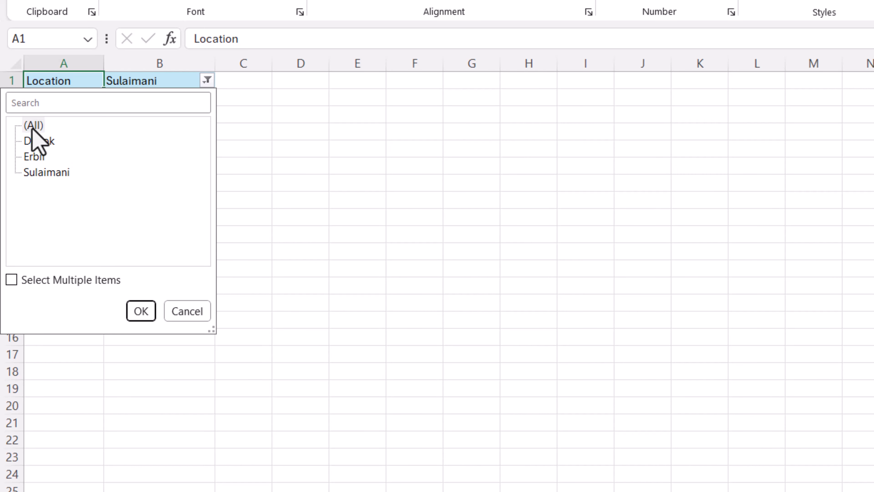
{"action": "left_click", "coordinate": [143, 311]}
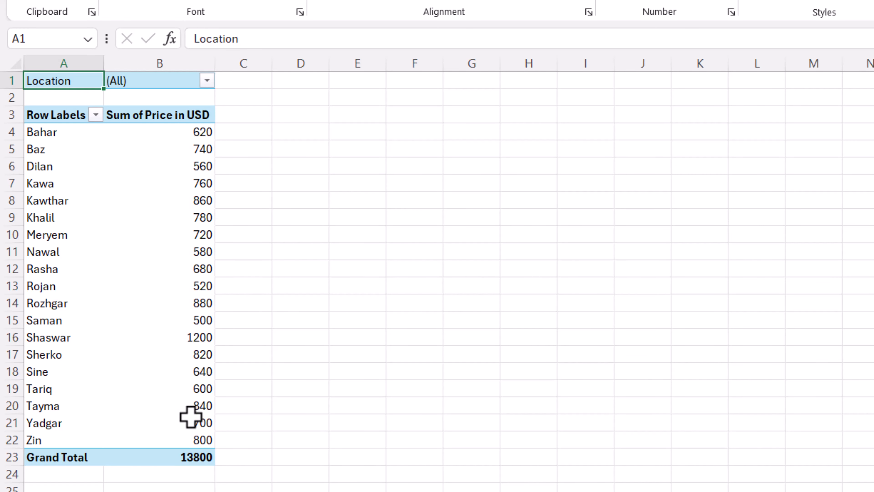
Step: Filter the pivot table by Location with multiple items allowed, showing only Duhok and Sulaimani
{"action": "left_click", "coordinate": [207, 81]}
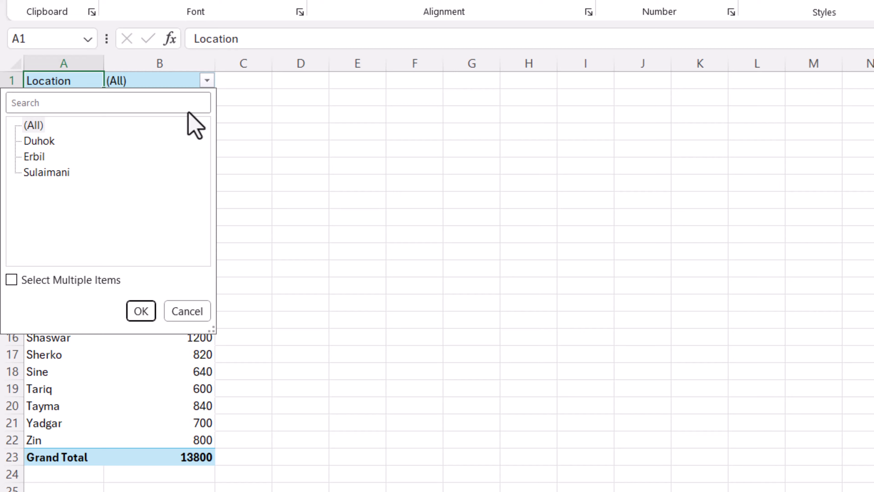
{"action": "left_click", "coordinate": [12, 279]}
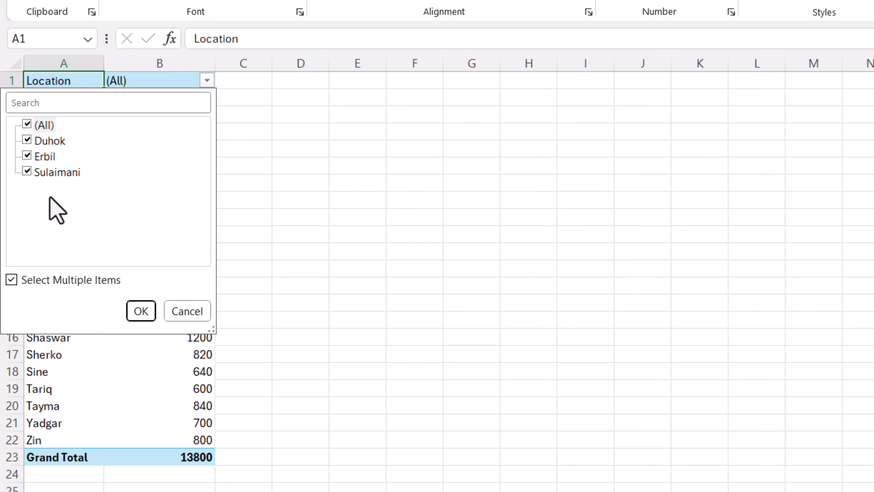
{"action": "left_click", "coordinate": [32, 127]}
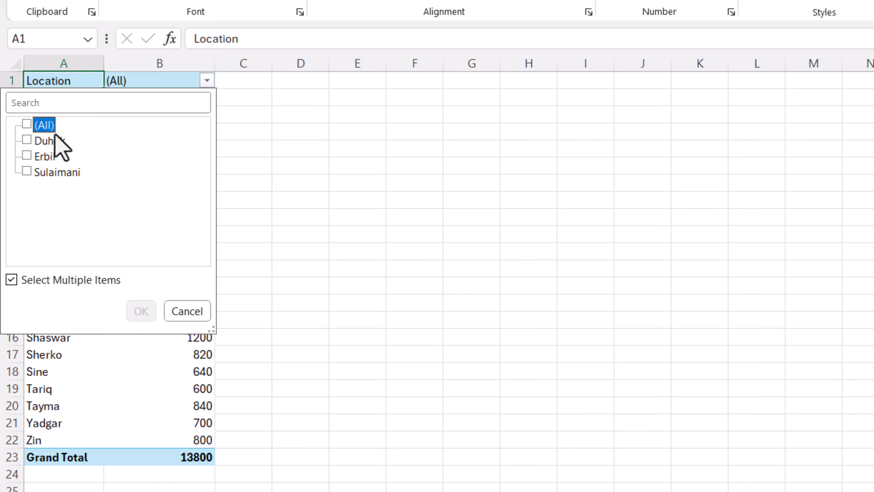
{"action": "left_click", "coordinate": [43, 144]}
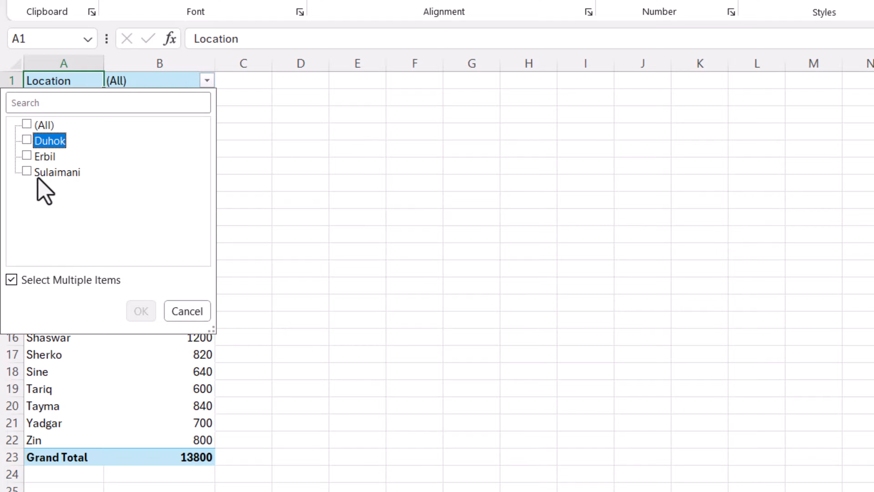
{"action": "left_click", "coordinate": [37, 175]}
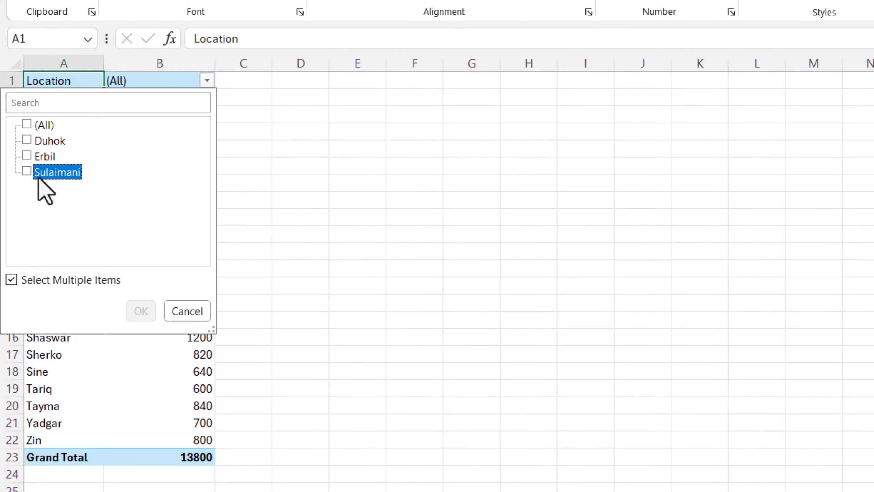
{"action": "left_click", "coordinate": [26, 171]}
{"action": "left_click", "coordinate": [27, 140]}
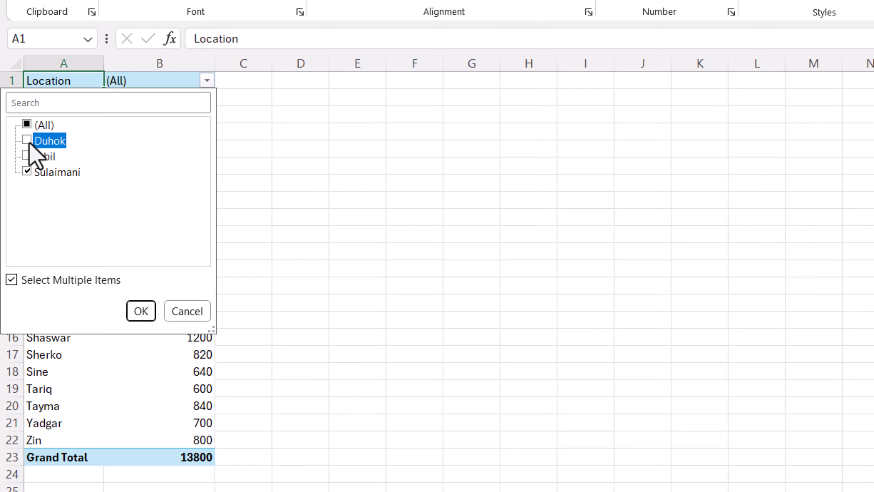
{"action": "left_click", "coordinate": [141, 311]}
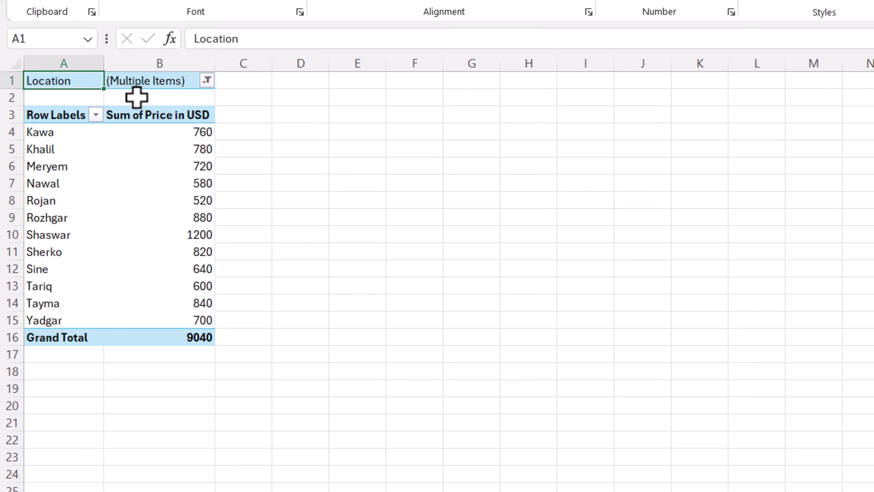
Step: Reselect all locations in the pivot table's Location filter and apply it
{"action": "left_click", "coordinate": [207, 80]}
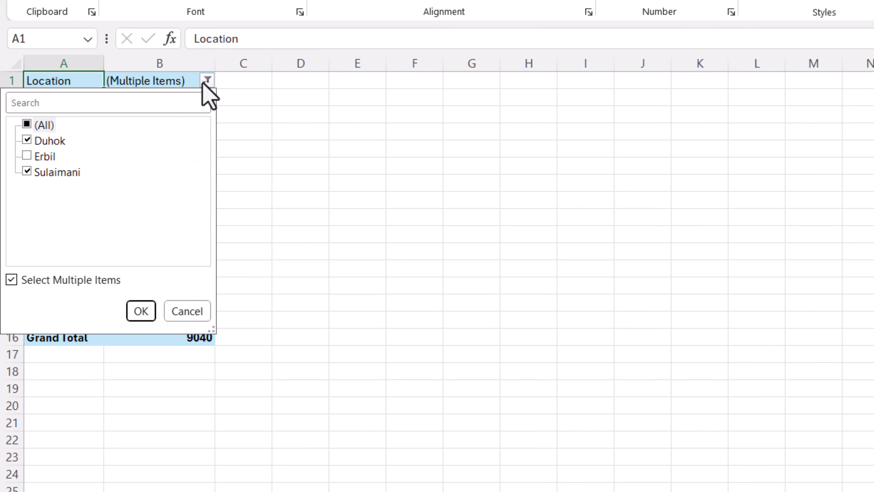
{"action": "left_click", "coordinate": [27, 124]}
{"action": "left_click", "coordinate": [141, 311]}
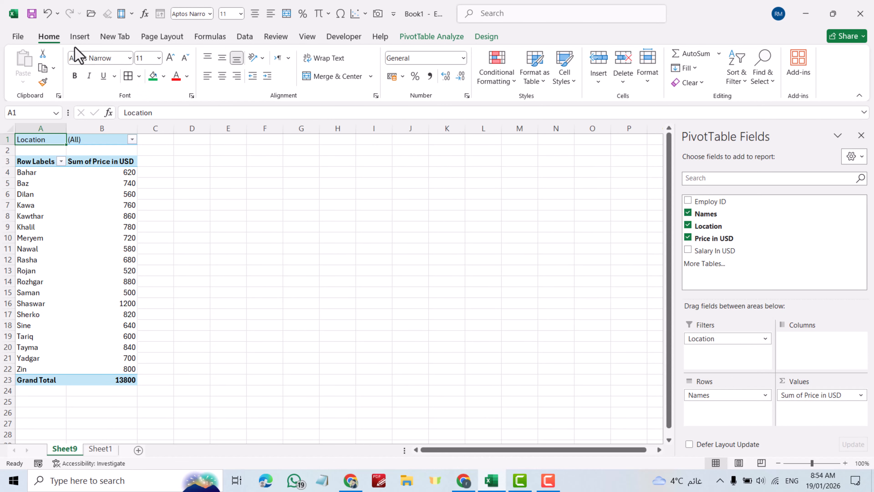
Step: Insert a Clustered Column pivot chart from the pivot table and fit it, slightly reduced, directly beside the table from column C
{"action": "left_click", "coordinate": [81, 38]}
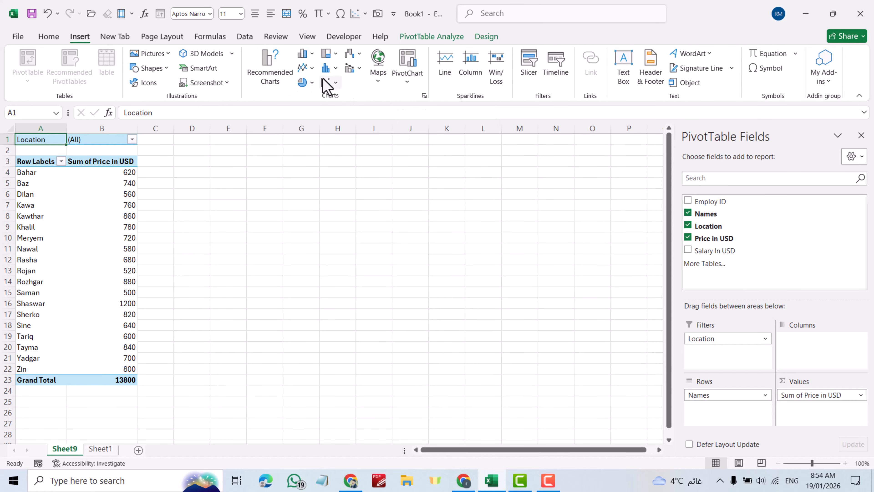
{"action": "left_click", "coordinate": [405, 82]}
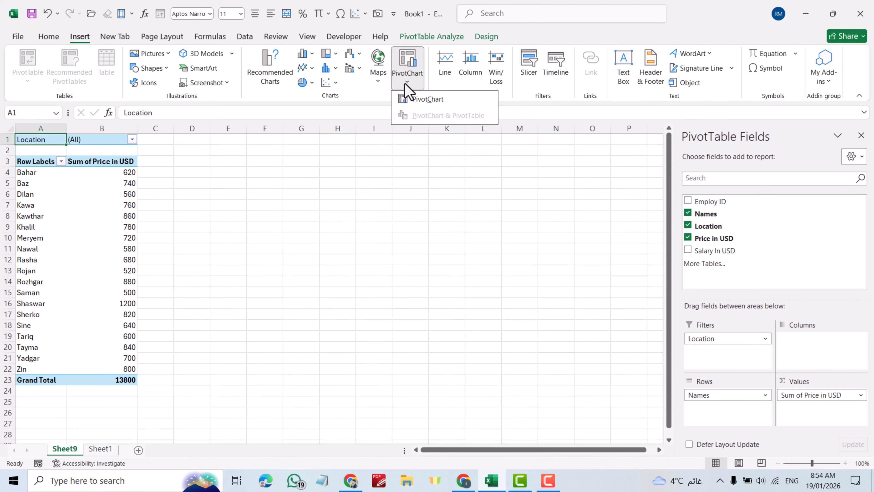
{"action": "left_click", "coordinate": [417, 100]}
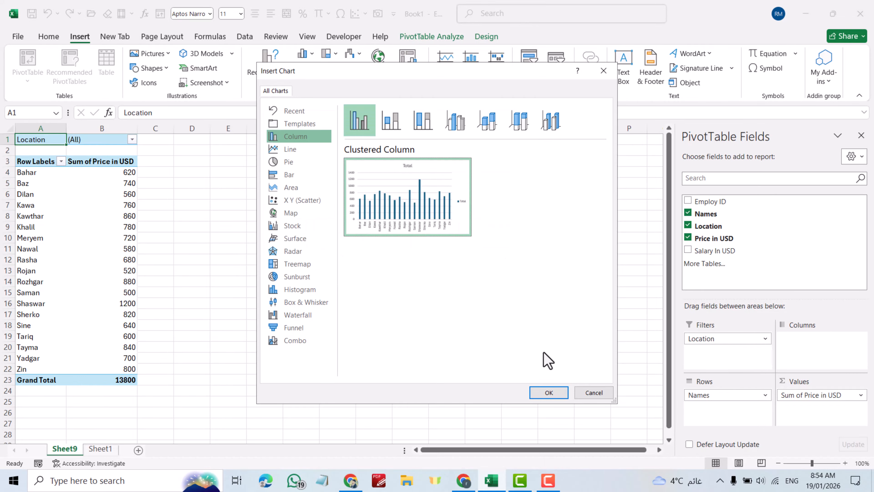
{"action": "left_click", "coordinate": [548, 391]}
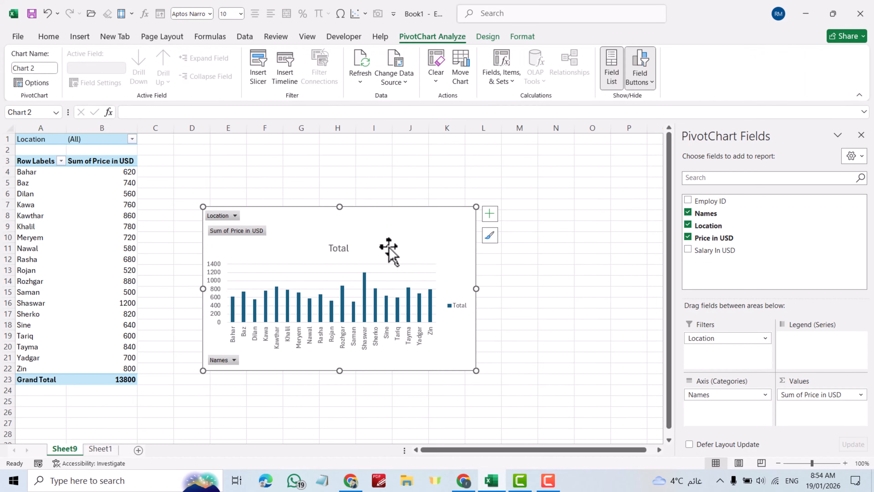
{"action": "left_click_drag", "start_coordinate": [389, 230], "coordinate": [327, 160]}
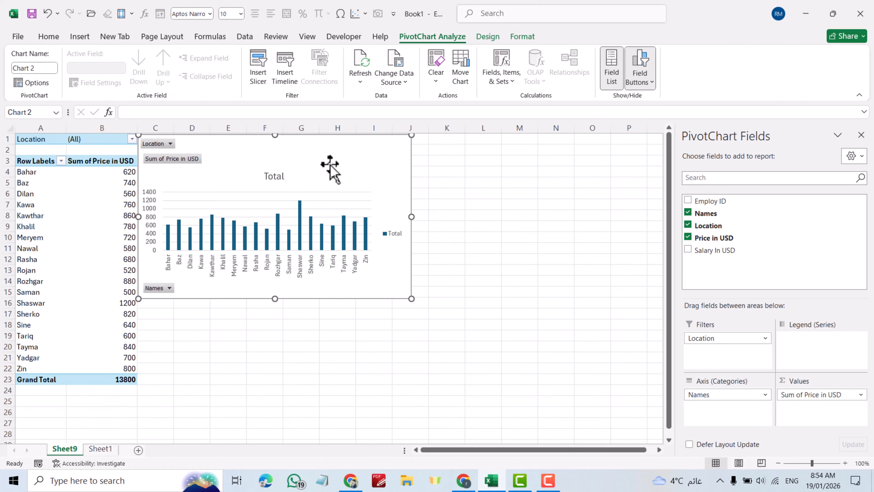
{"action": "left_click_drag", "start_coordinate": [410, 298], "coordinate": [384, 283]}
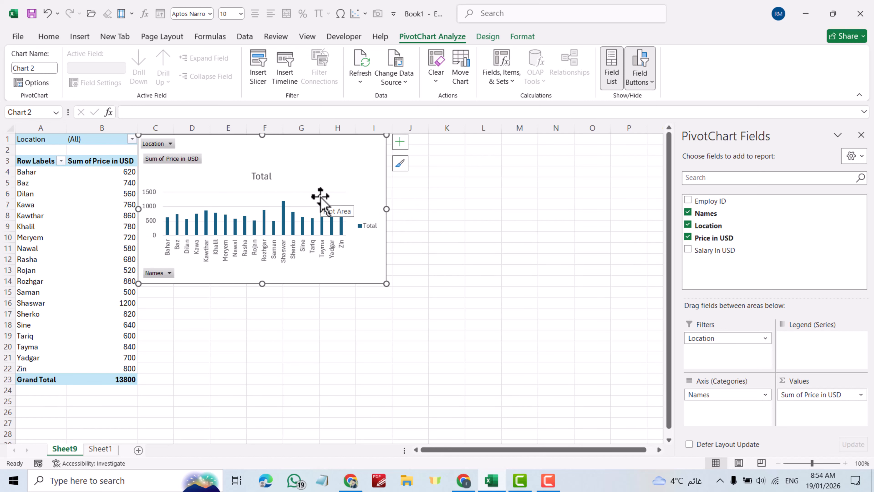
Step: Insert a Line with Markers pivot chart from A4:B22 and fit it beside the column chart at about the same height
{"action": "left_click", "coordinate": [75, 38]}
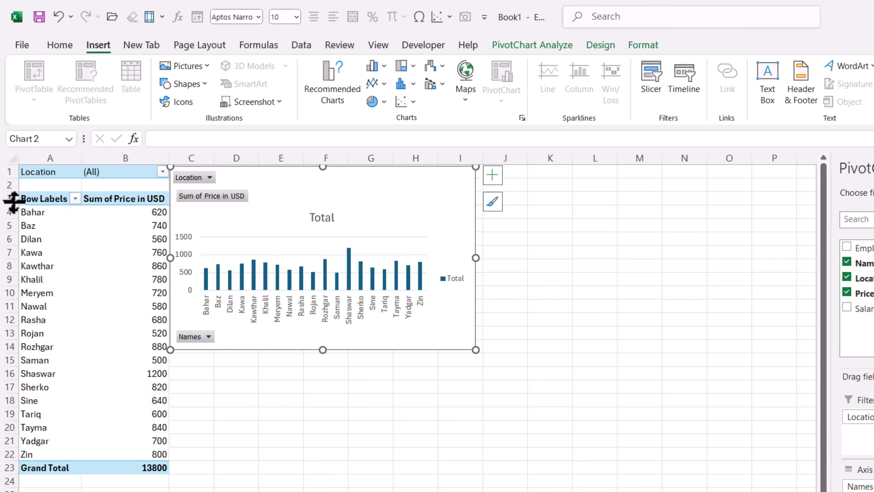
{"action": "left_click_drag", "start_coordinate": [27, 212], "coordinate": [87, 451]}
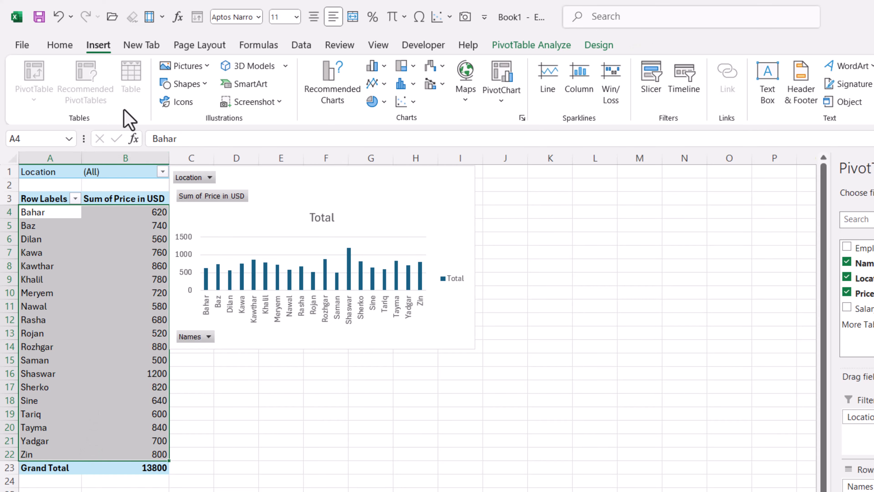
{"action": "left_click", "coordinate": [501, 104]}
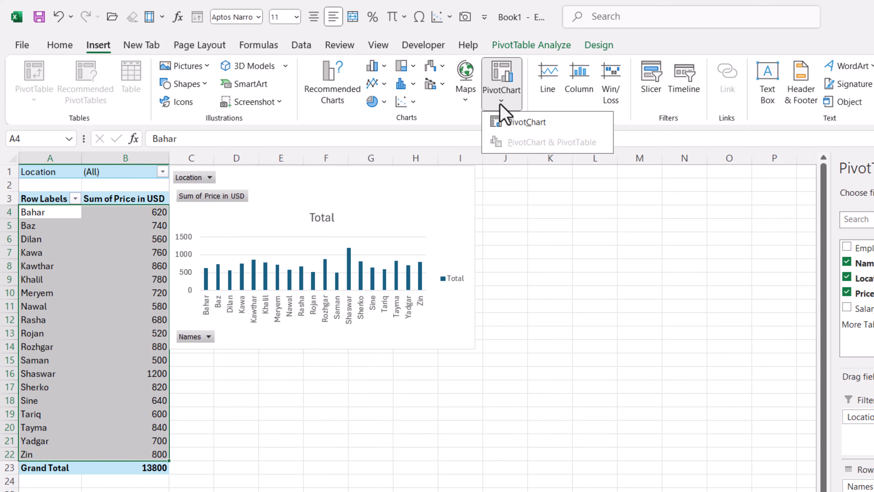
{"action": "left_click", "coordinate": [512, 124]}
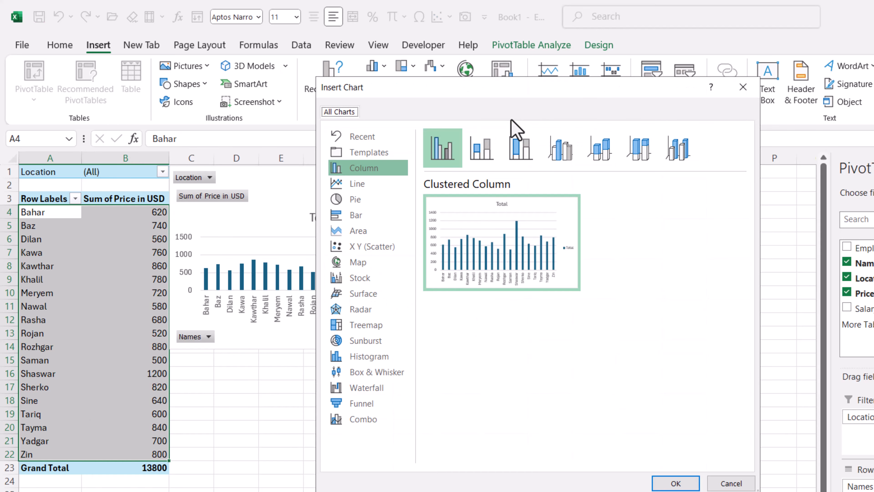
{"action": "left_click", "coordinate": [337, 184]}
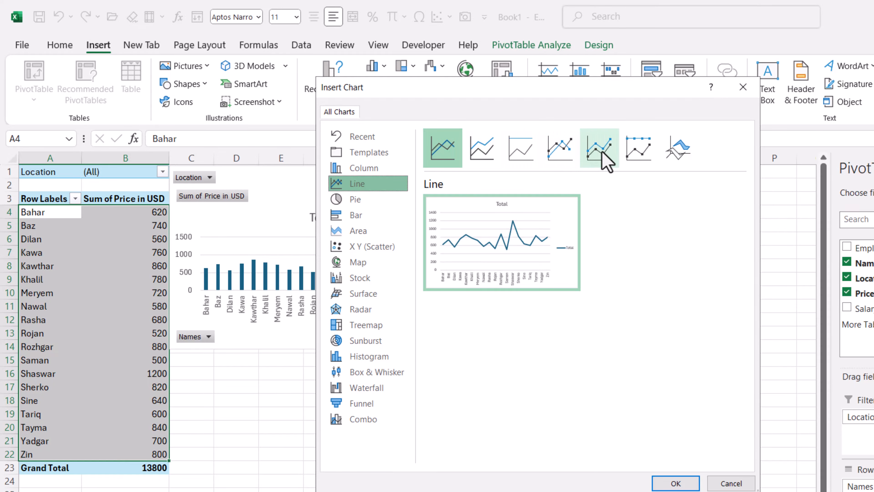
{"action": "left_click", "coordinate": [564, 149]}
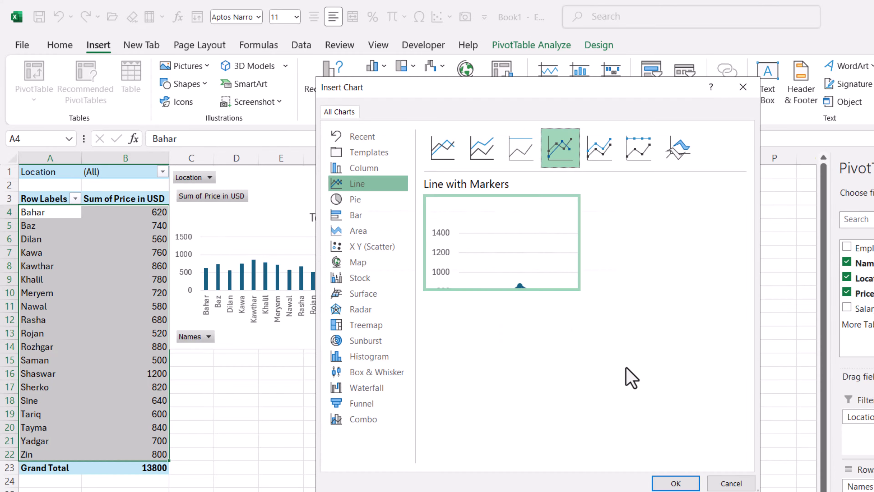
{"action": "left_click", "coordinate": [673, 483]}
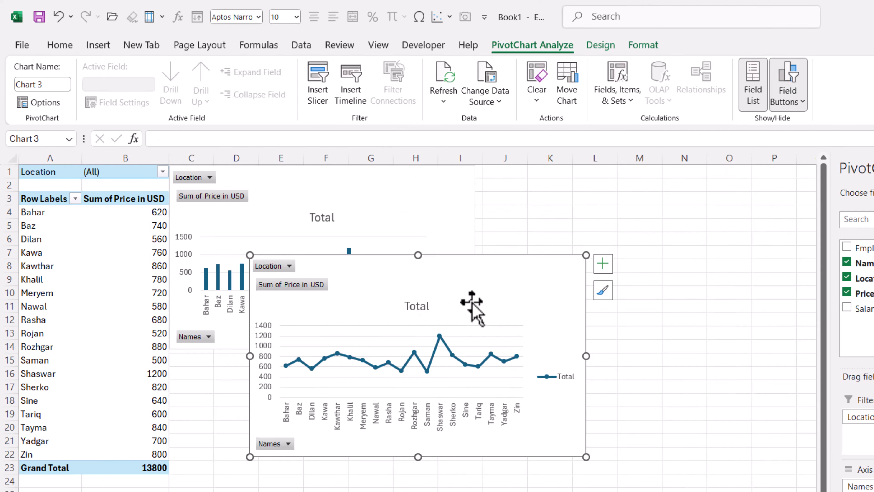
{"action": "left_click_drag", "start_coordinate": [468, 304], "coordinate": [709, 203]}
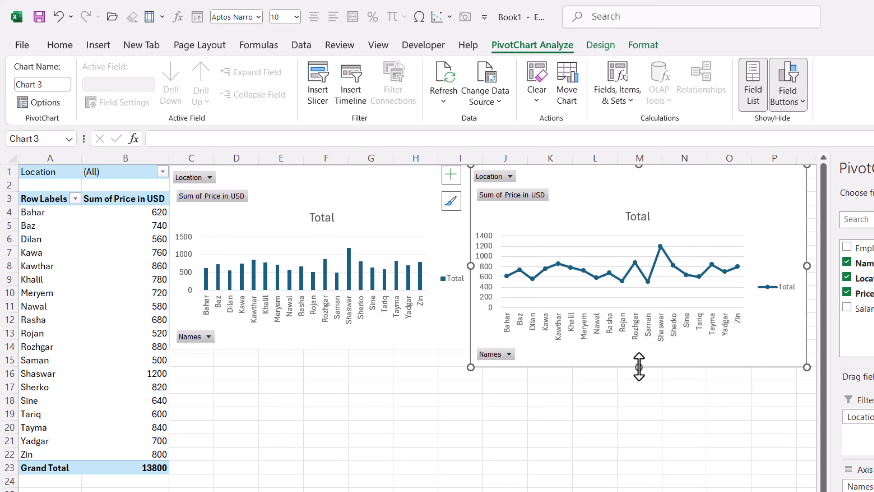
{"action": "left_click_drag", "start_coordinate": [638, 367], "coordinate": [635, 352]}
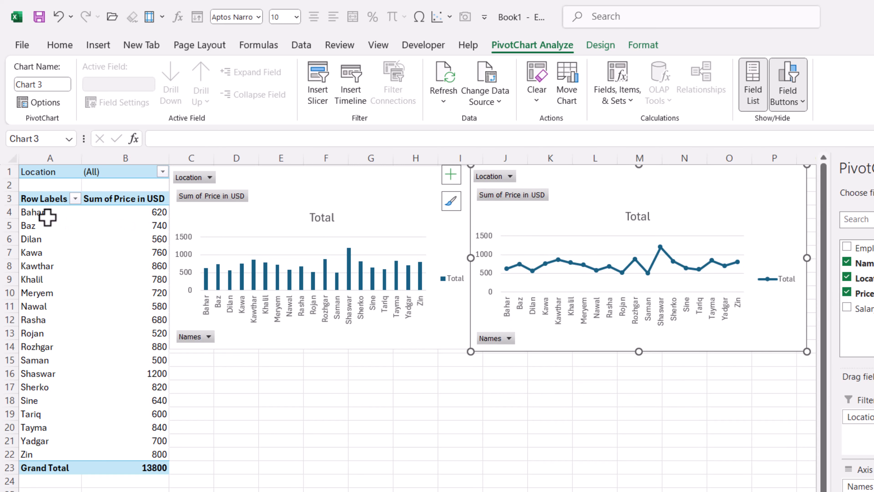
Step: Insert a Pie pivot chart from the pivot table data in A4:B22
{"action": "left_click_drag", "start_coordinate": [28, 216], "coordinate": [96, 455]}
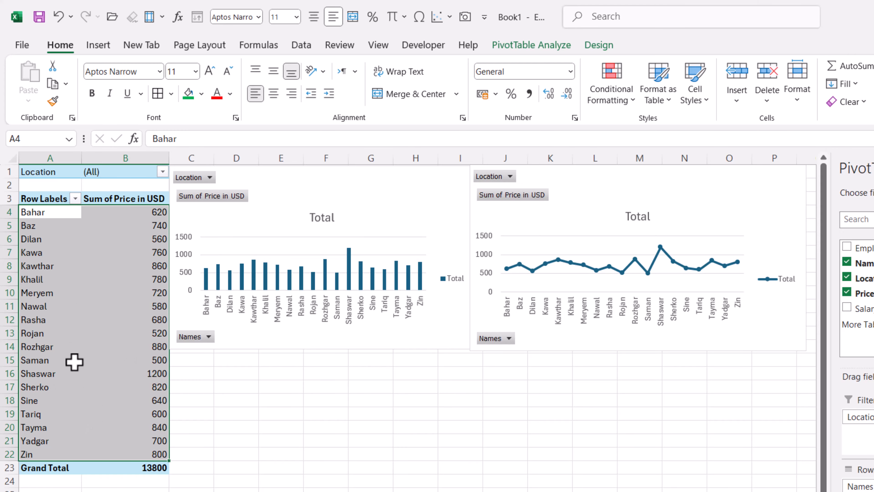
{"action": "left_click", "coordinate": [93, 47]}
{"action": "left_click", "coordinate": [501, 101]}
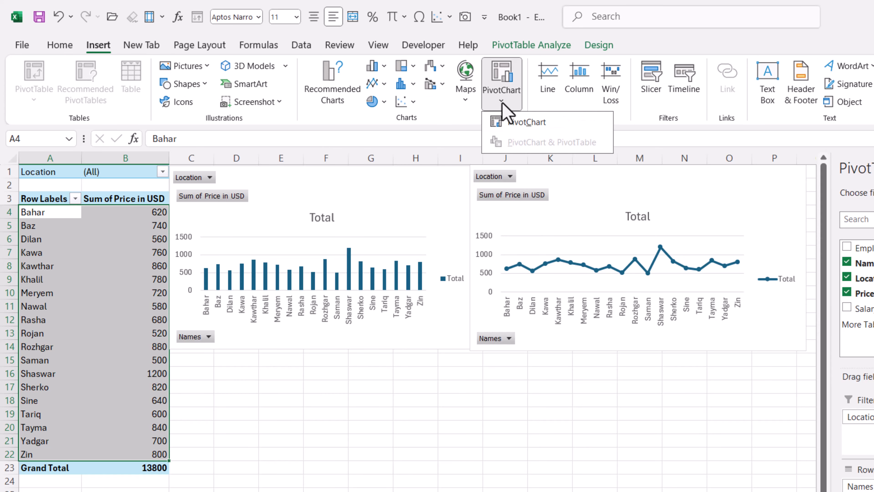
{"action": "left_click", "coordinate": [509, 124]}
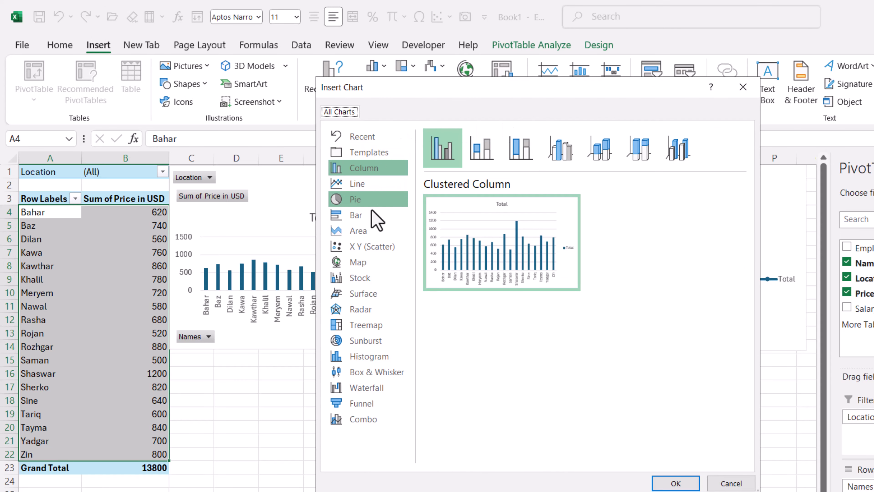
{"action": "left_click", "coordinate": [351, 201]}
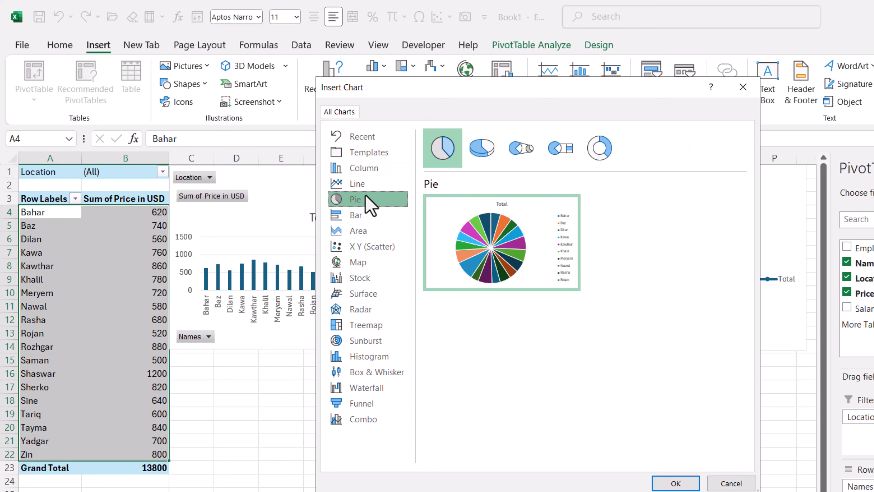
{"action": "left_click", "coordinate": [674, 483]}
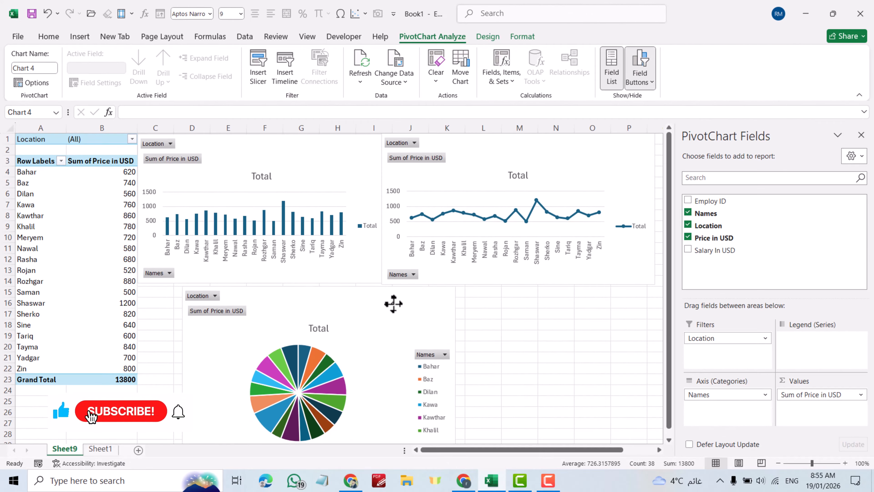
Step: Place the pie chart directly below the column chart and shrink it to match the column chart's width
{"action": "left_click_drag", "start_coordinate": [394, 303], "coordinate": [352, 299]}
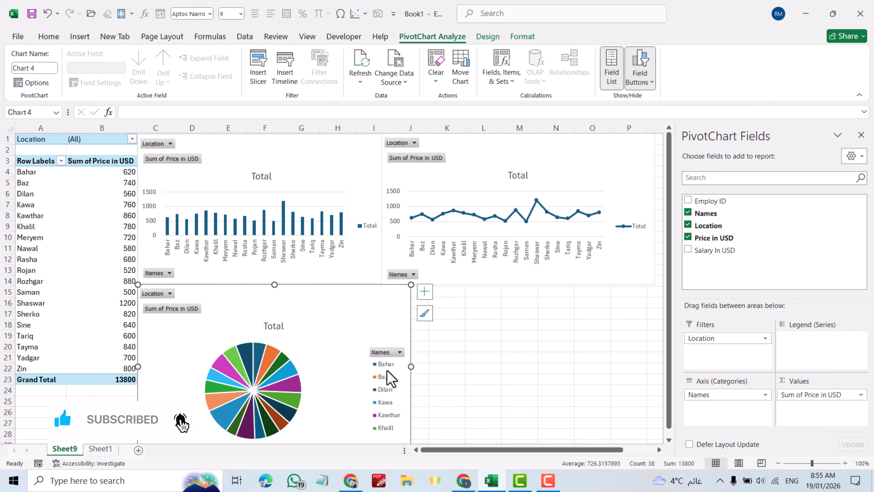
{"action": "scroll", "coordinate": [400, 379], "scroll_direction": "down", "scroll_amount": 3}
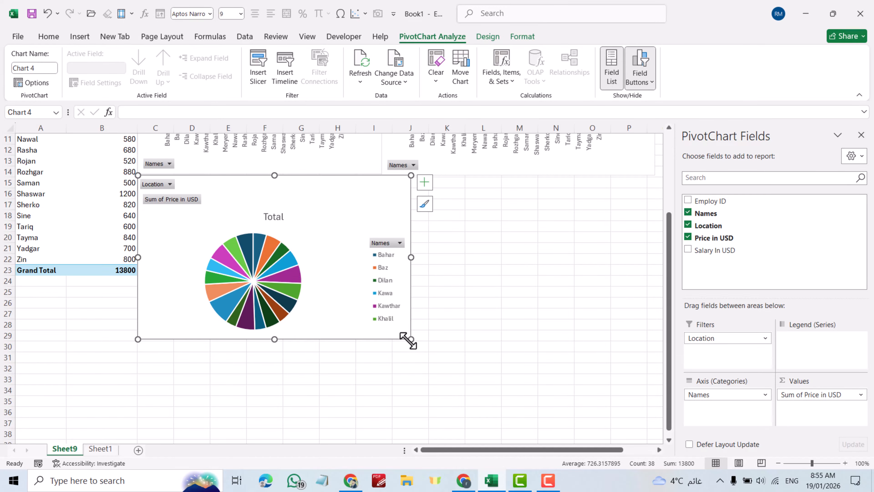
{"action": "left_click_drag", "start_coordinate": [410, 340], "coordinate": [383, 333]}
{"action": "scroll", "coordinate": [431, 326], "scroll_direction": "up", "scroll_amount": 3}
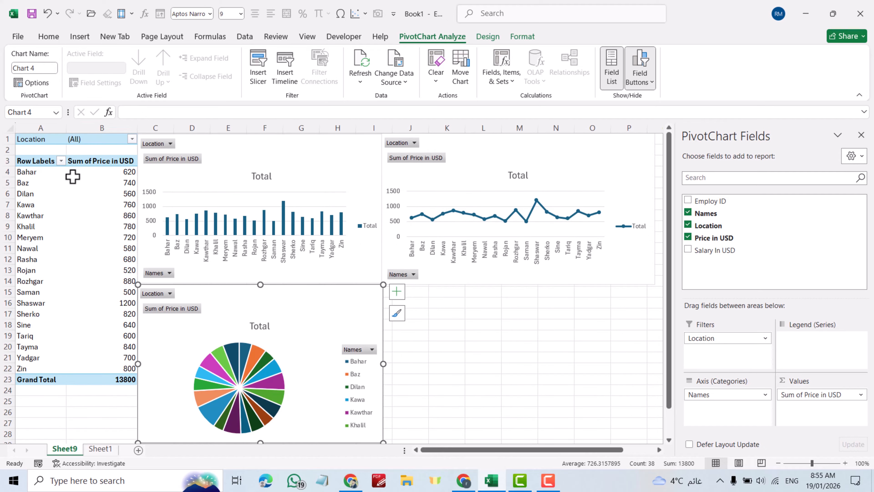
Step: Insert a Clustered Bar pivot chart from A4:B22 and place it below the line chart, beside the pie chart
{"action": "left_click_drag", "start_coordinate": [38, 174], "coordinate": [115, 371]}
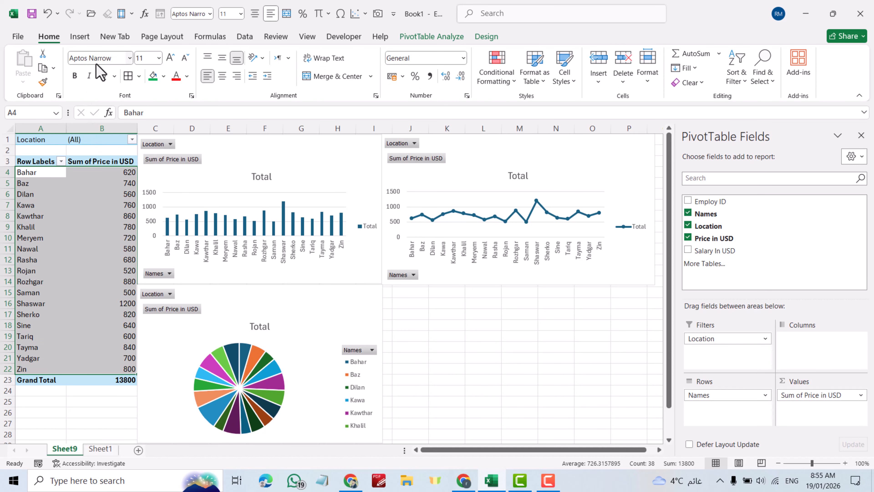
{"action": "left_click", "coordinate": [81, 37]}
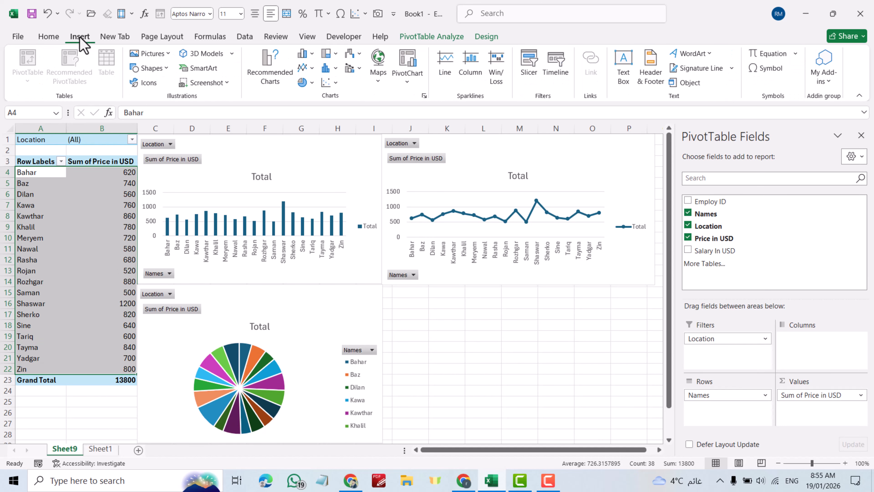
{"action": "left_click", "coordinate": [414, 85]}
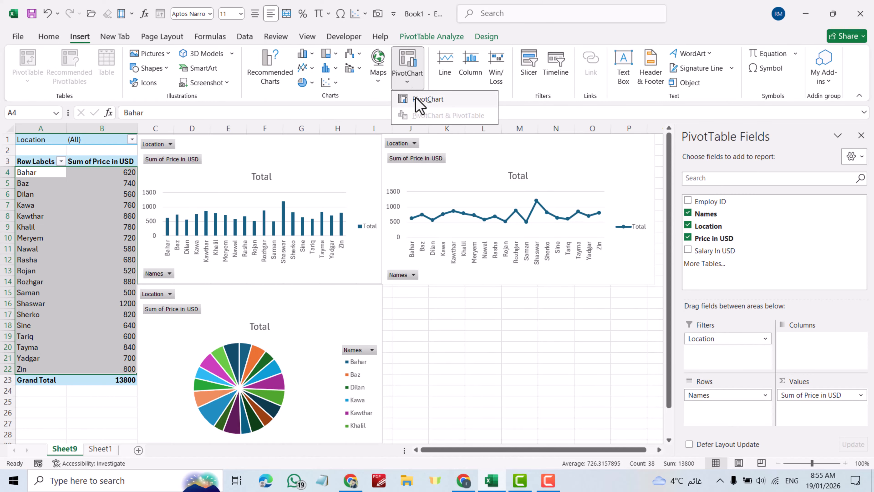
{"action": "left_click", "coordinate": [418, 100]}
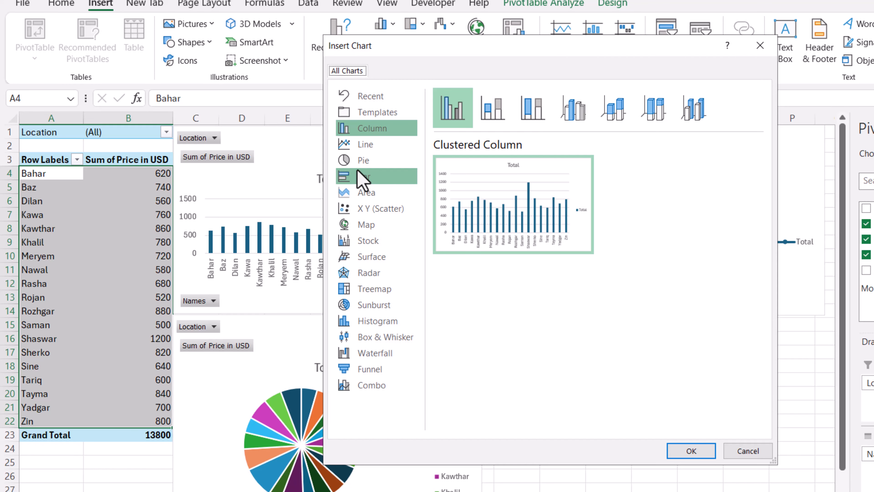
{"action": "left_click", "coordinate": [362, 176]}
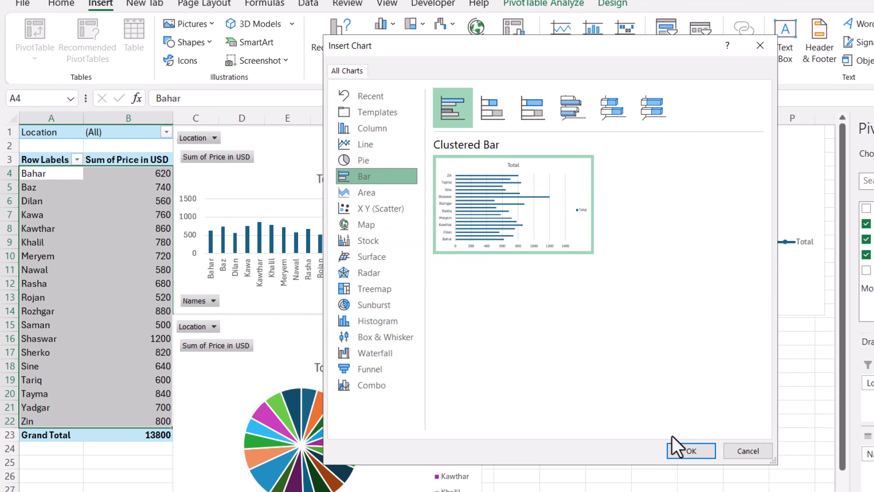
{"action": "left_click", "coordinate": [681, 453]}
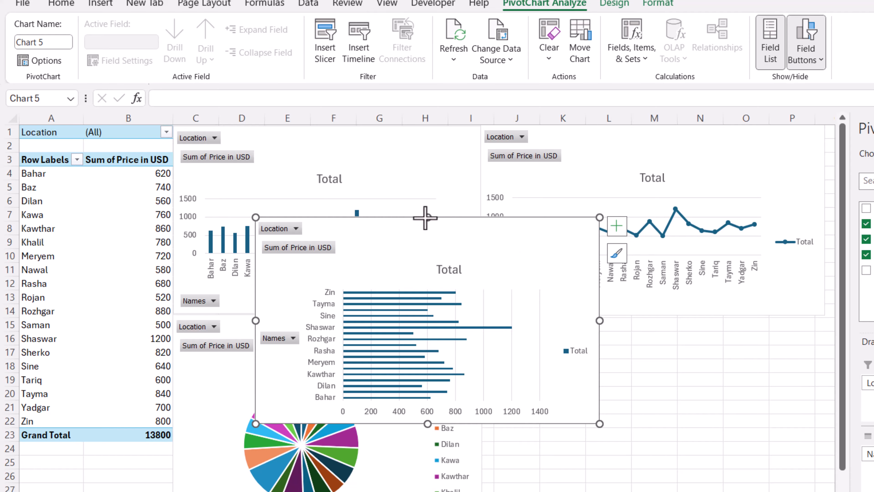
{"action": "left_click_drag", "start_coordinate": [425, 217], "coordinate": [638, 332]}
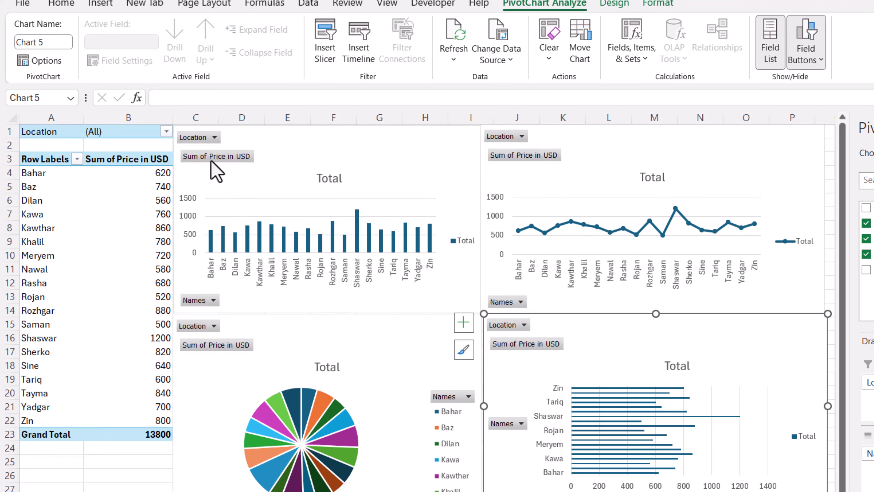
Step: Exclude Erbil from the Location filter using the column chart's own Location filter
{"action": "left_click", "coordinate": [214, 137]}
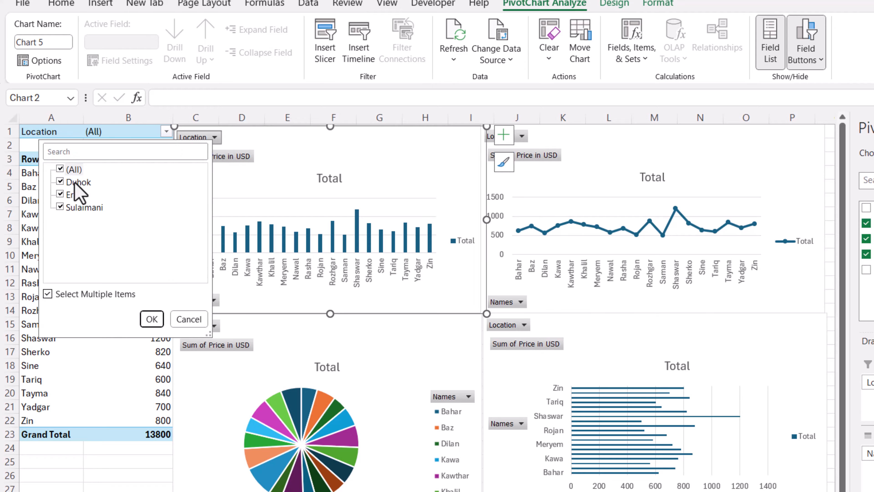
{"action": "left_click", "coordinate": [61, 195]}
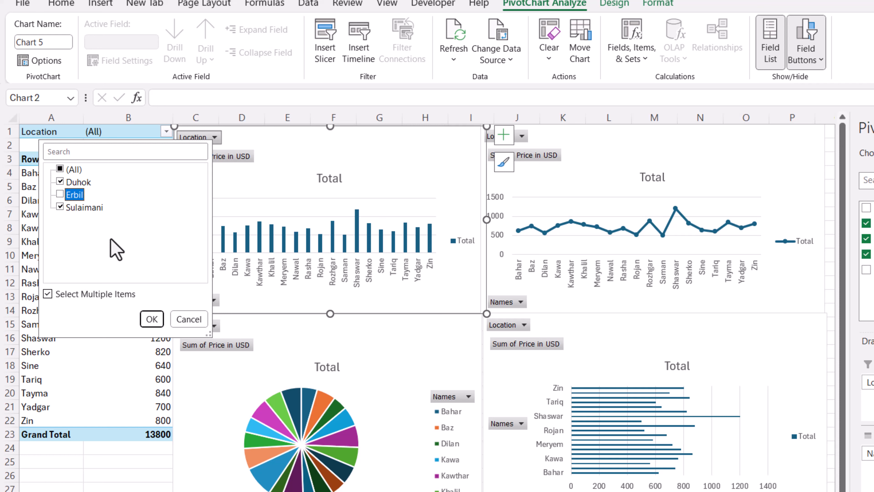
{"action": "left_click", "coordinate": [152, 319]}
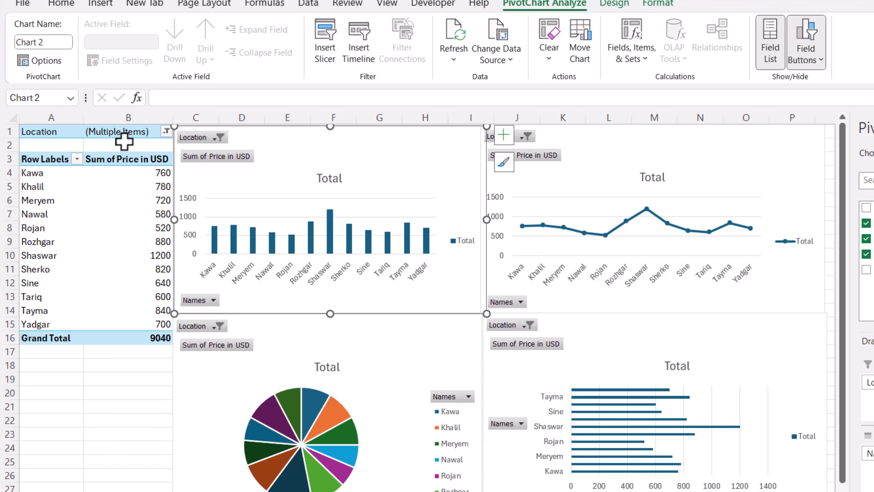
Step: Include Erbil again in the pivot table's Location filter in B1 so that all locations are selected
{"action": "left_click", "coordinate": [121, 133]}
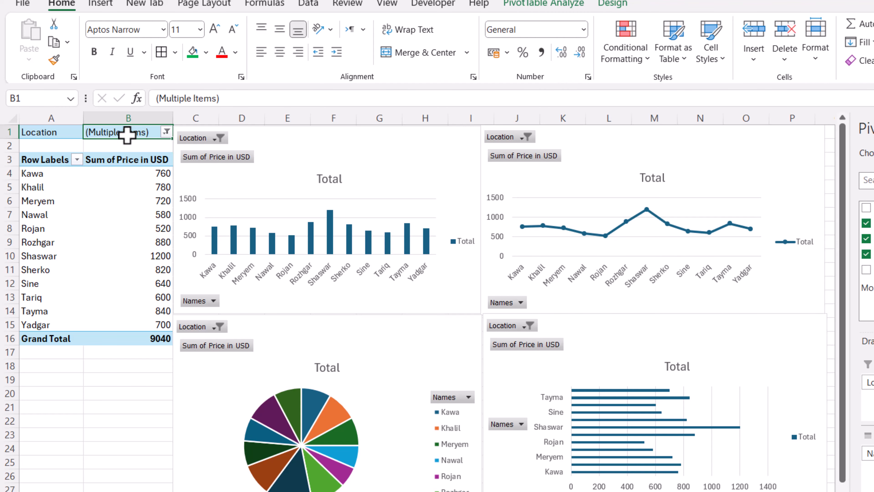
{"action": "left_click", "coordinate": [167, 132]}
{"action": "left_click", "coordinate": [24, 192]}
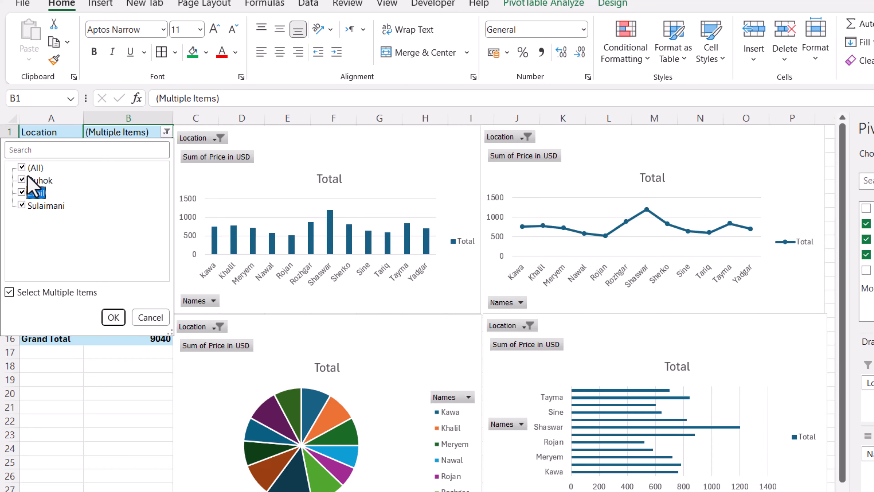
{"action": "left_click", "coordinate": [113, 317]}
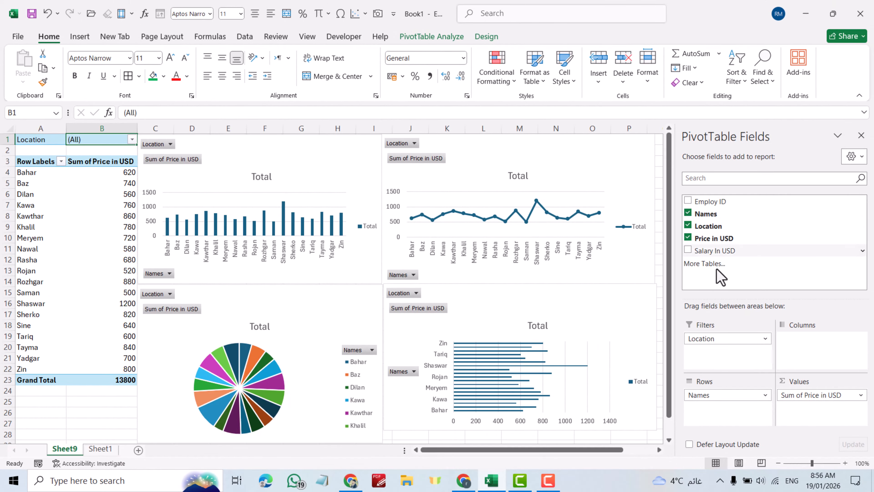
Step: Replace the Names field with Salary In USD in the pivot table's rows
{"action": "left_click", "coordinate": [716, 395]}
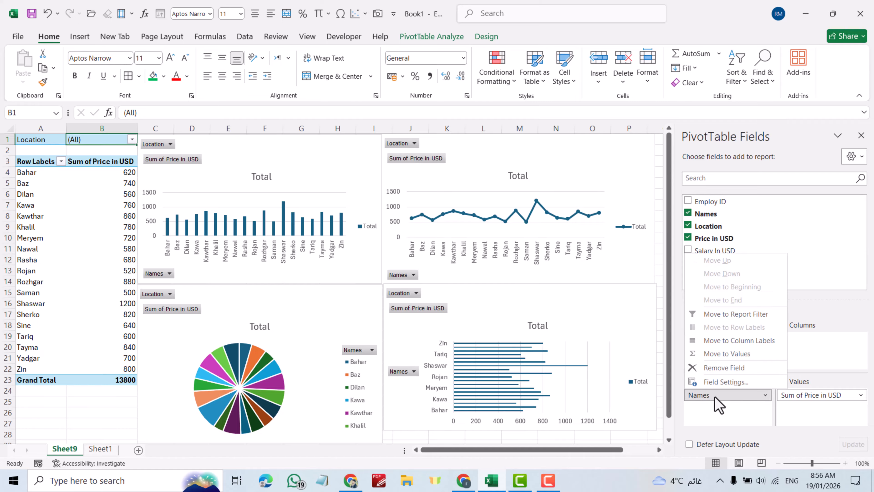
{"action": "left_click", "coordinate": [715, 368]}
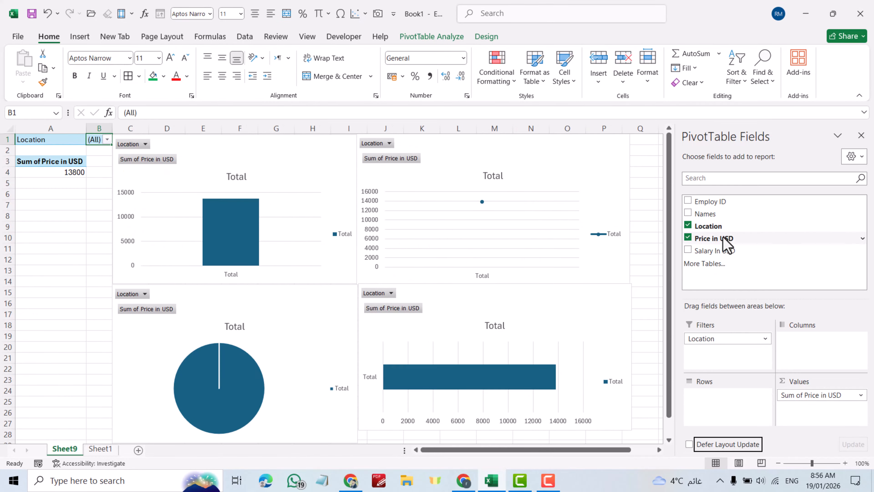
{"action": "left_click_drag", "start_coordinate": [708, 253], "coordinate": [726, 403]}
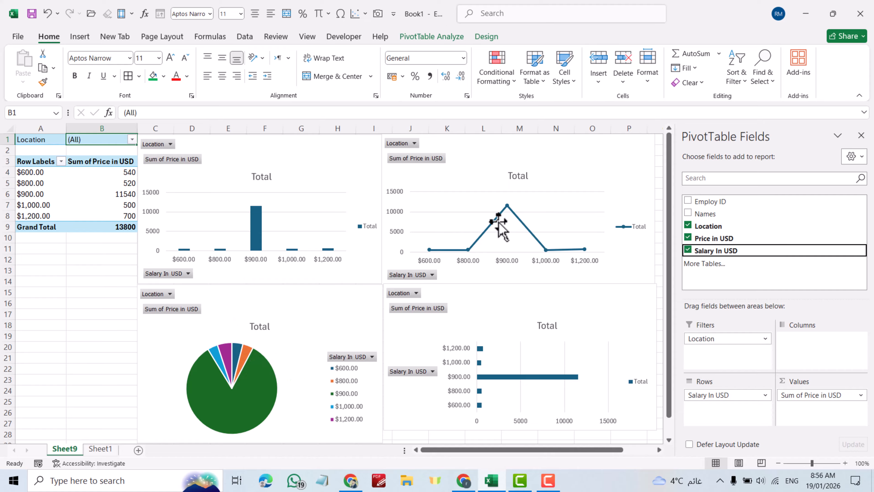
Step: Remove Salary In USD from the pivot table's rows and put the Names field back there
{"action": "left_click", "coordinate": [713, 398]}
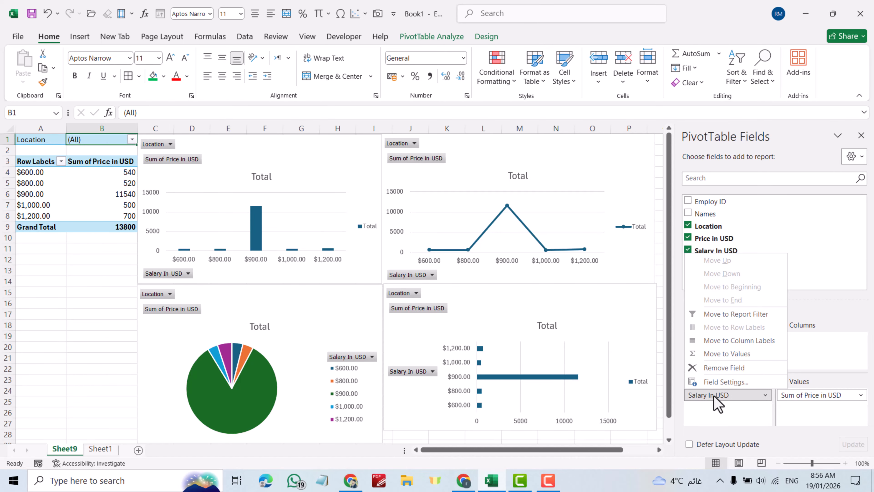
{"action": "left_click", "coordinate": [714, 367]}
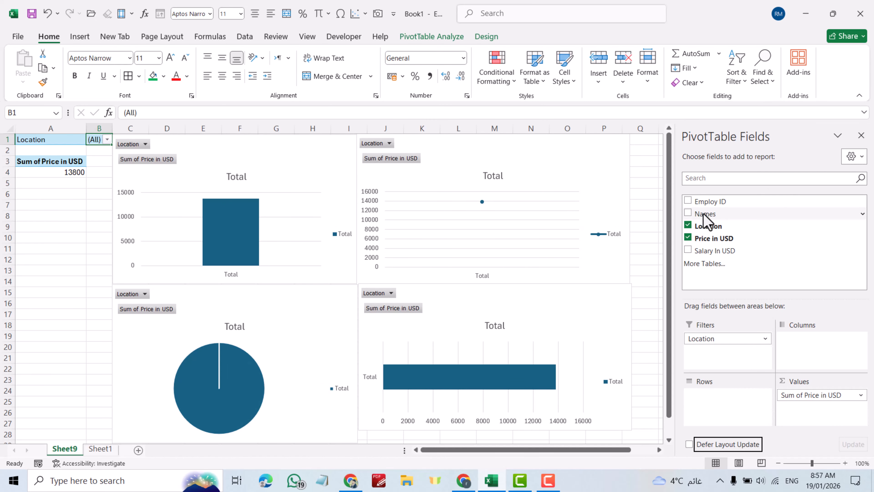
{"action": "left_click_drag", "start_coordinate": [704, 219], "coordinate": [733, 418]}
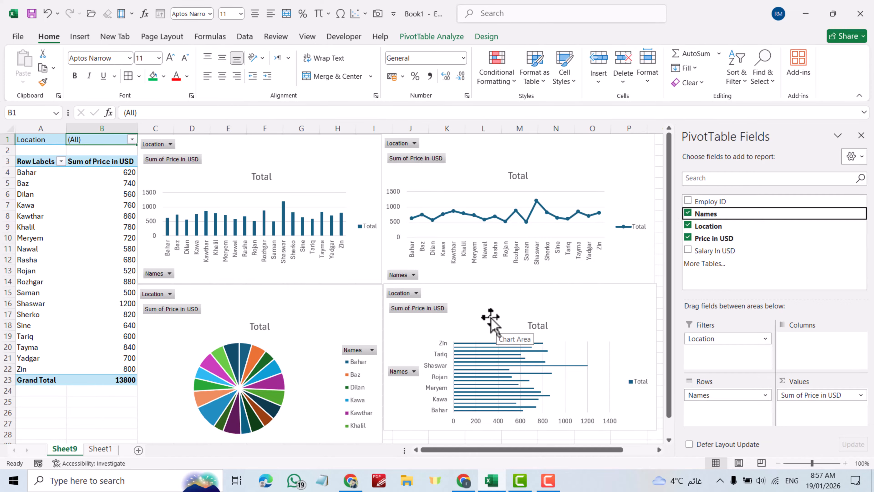
Step: Fill the column chart's Total series with the standard color Red
{"action": "left_click", "coordinate": [284, 215]}
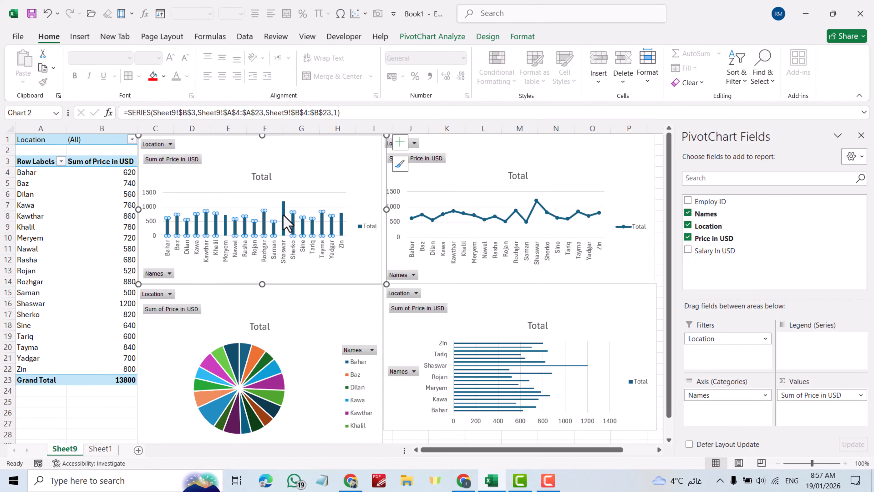
{"action": "right_click", "coordinate": [287, 222]}
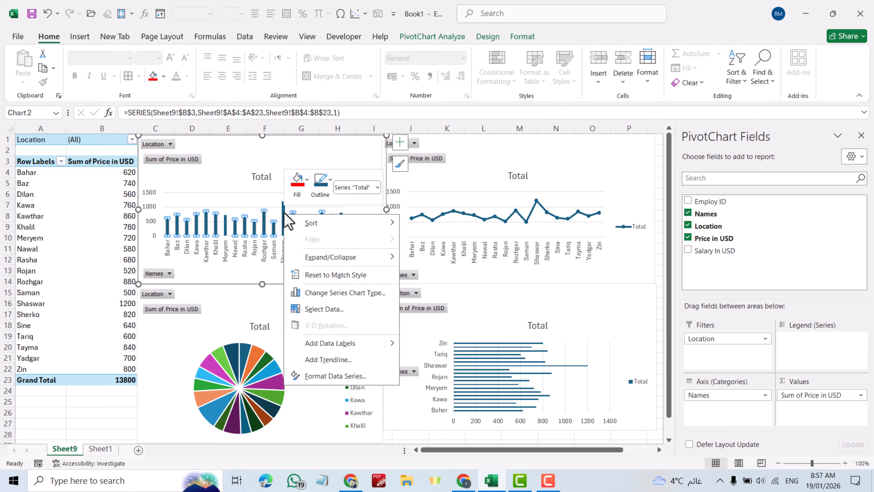
{"action": "left_click", "coordinate": [307, 179]}
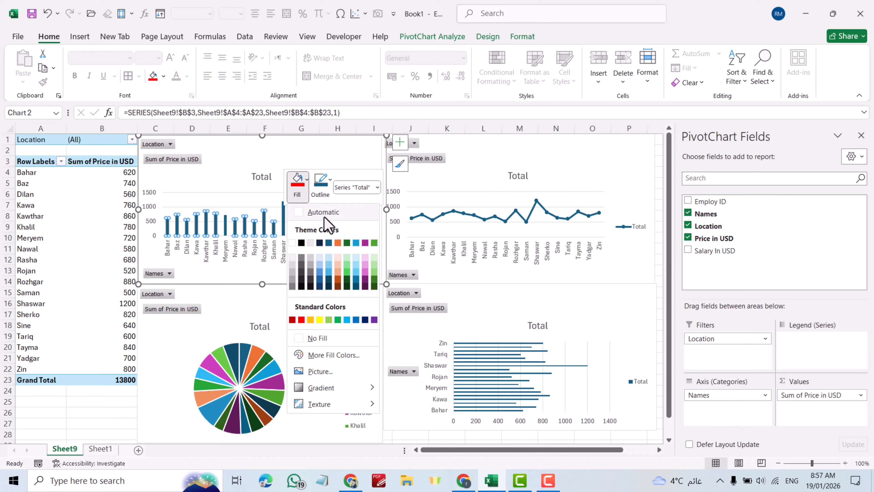
{"action": "left_click", "coordinate": [302, 320]}
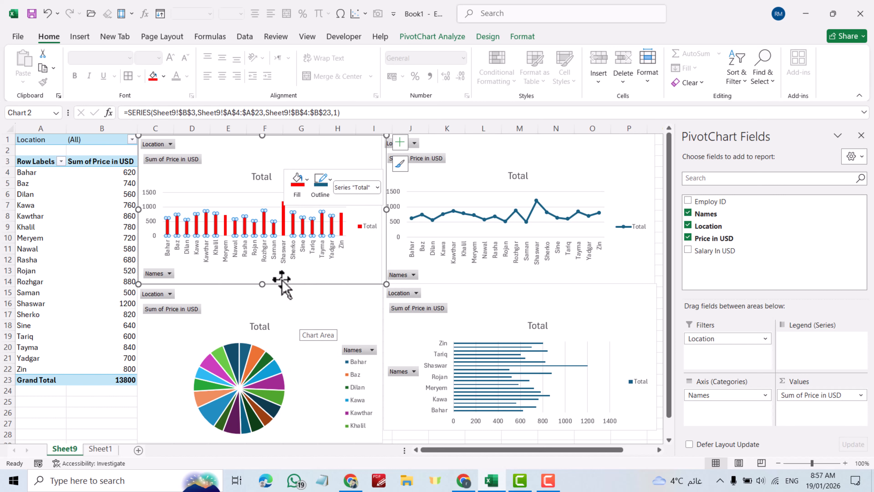
{"action": "left_click", "coordinate": [496, 153]}
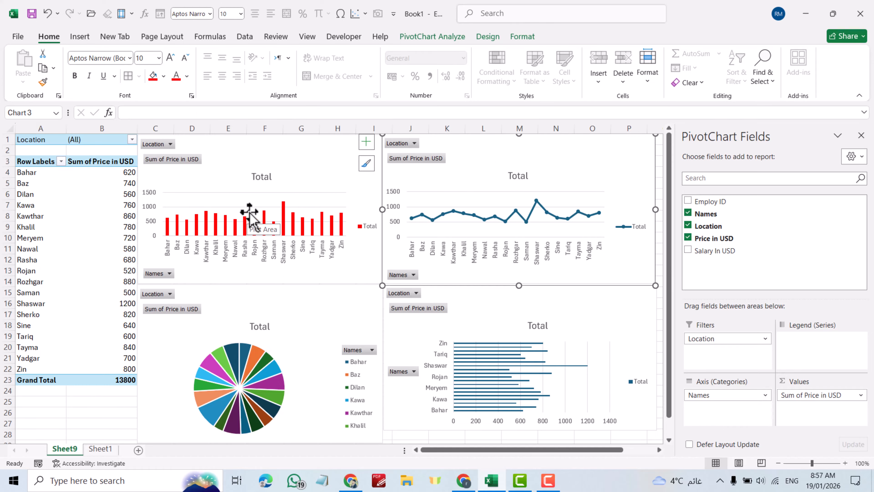
{"action": "left_click", "coordinate": [366, 141]}
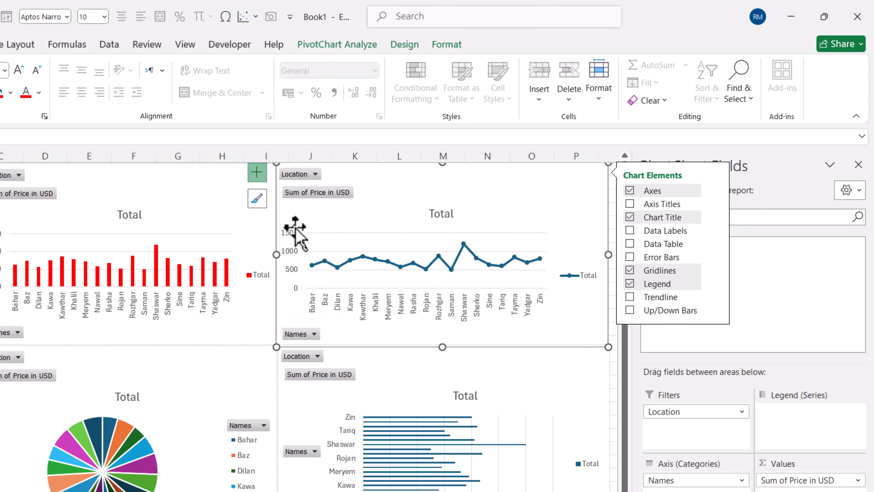
{"action": "left_click", "coordinate": [198, 186]}
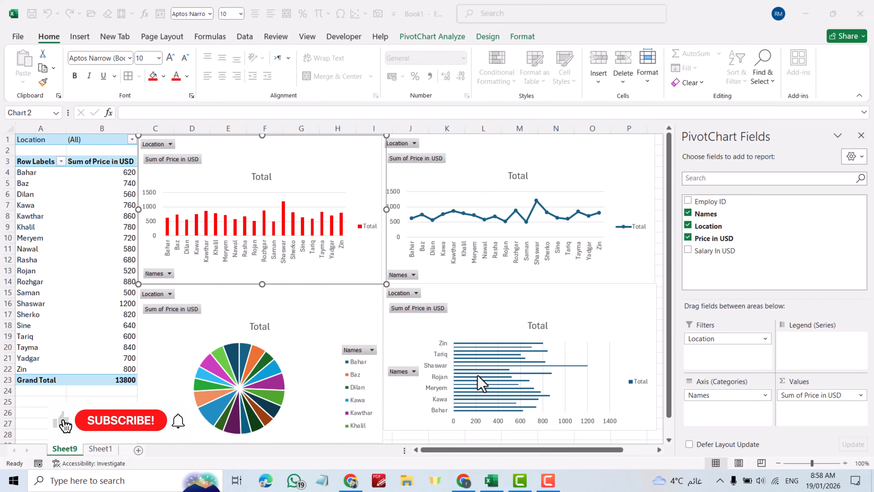
Step: Fill the bar chart's Total series with the standard color Green
{"action": "mouse_move", "coordinate": [484, 371]}
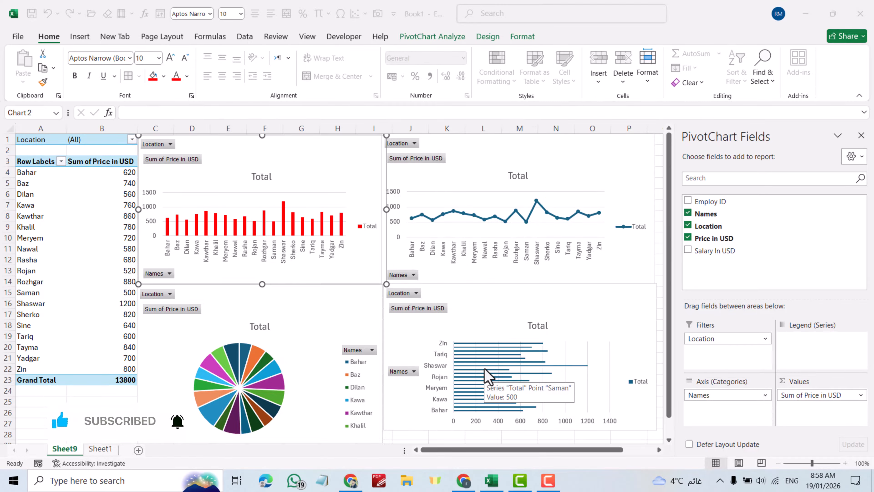
{"action": "left_click", "coordinate": [476, 380]}
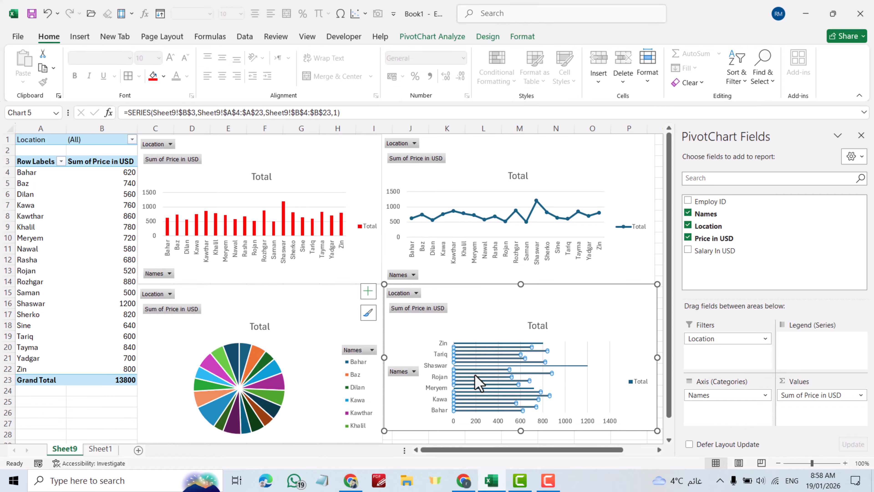
{"action": "right_click", "coordinate": [478, 382]}
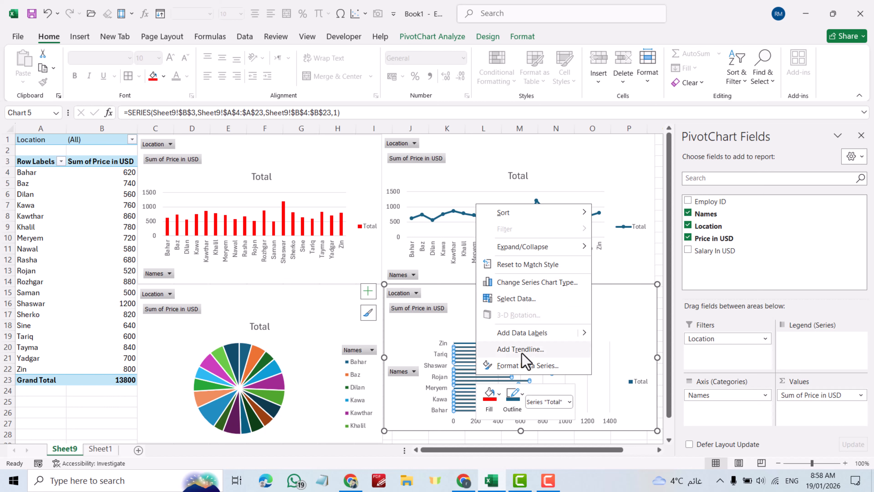
{"action": "left_click", "coordinate": [498, 395]}
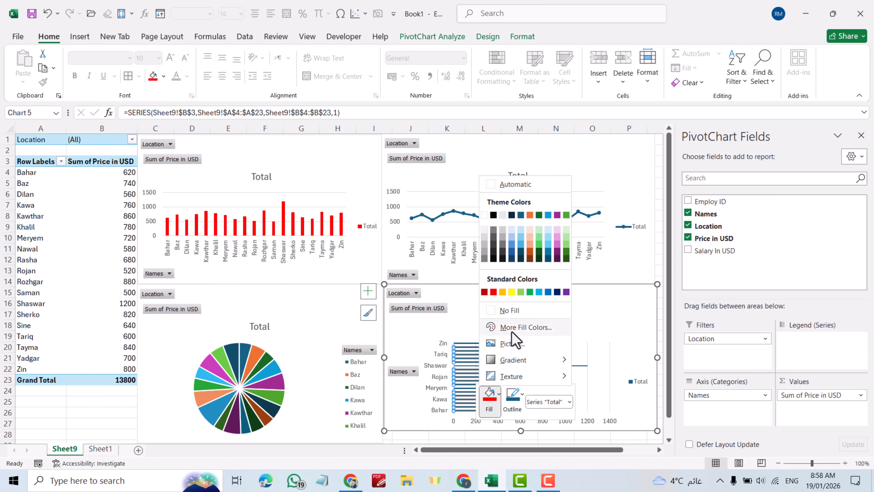
{"action": "left_click", "coordinate": [530, 292]}
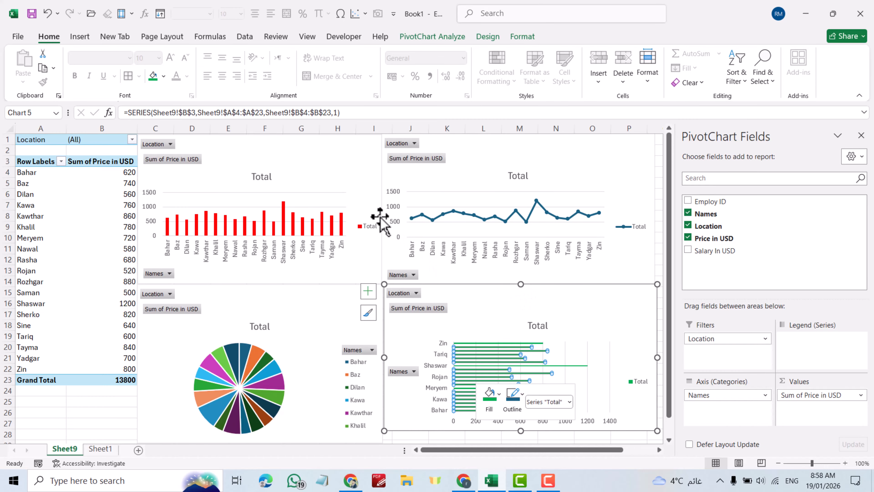
{"action": "left_click", "coordinate": [297, 159]}
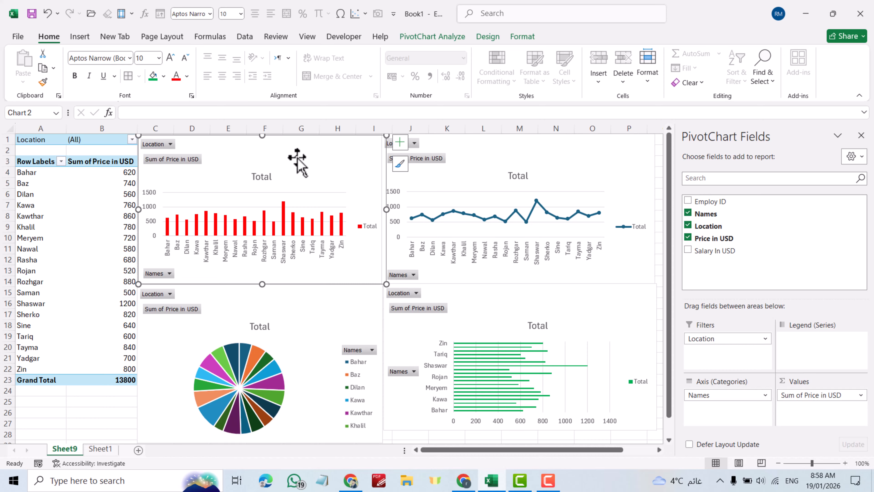